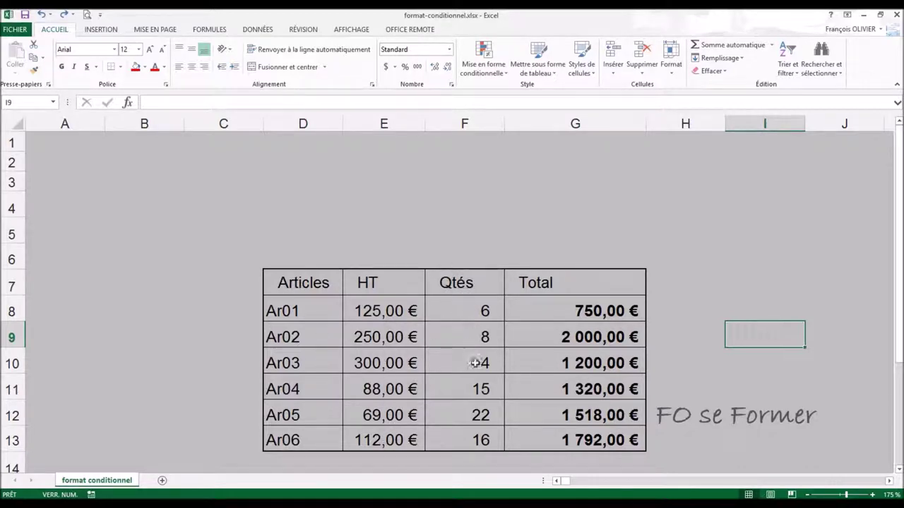
Step: Check the G8 Total formula, then give D3 Standard format to reveal its red-threshold note
double_click(564, 310)
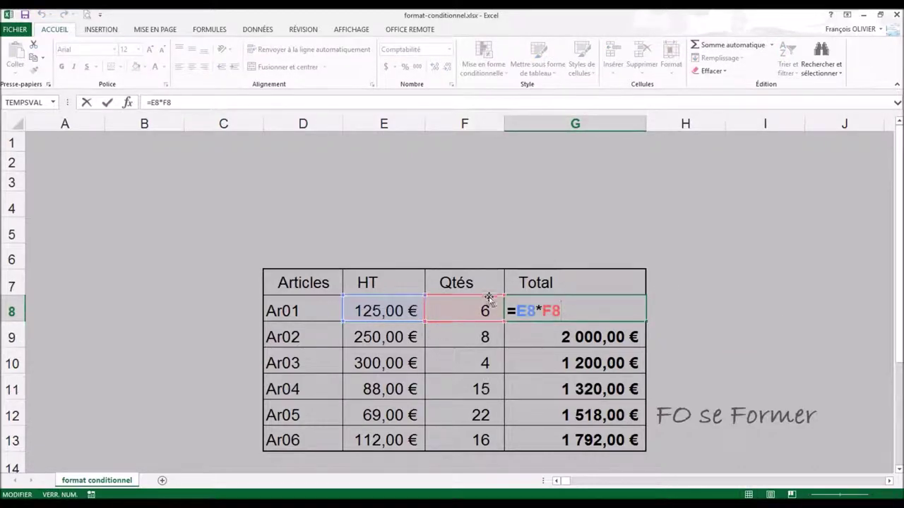
key(Return)
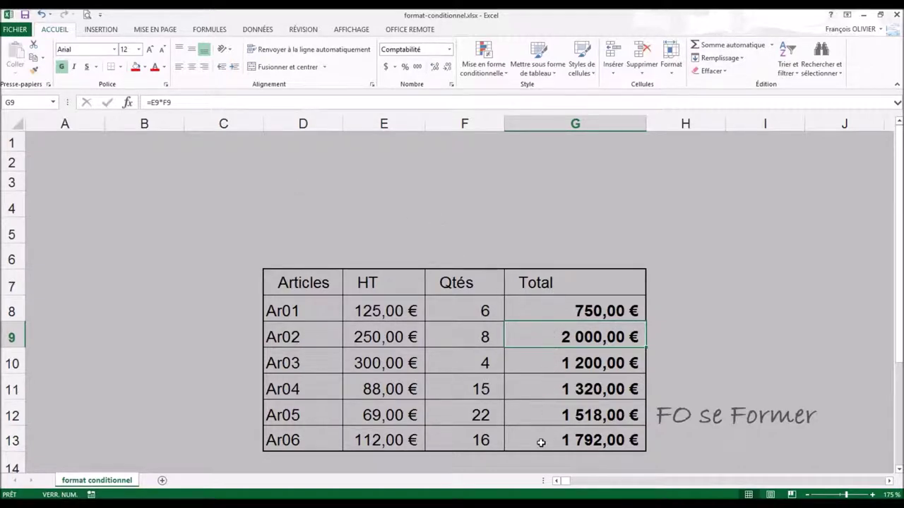
click(310, 181)
click(448, 50)
click(444, 57)
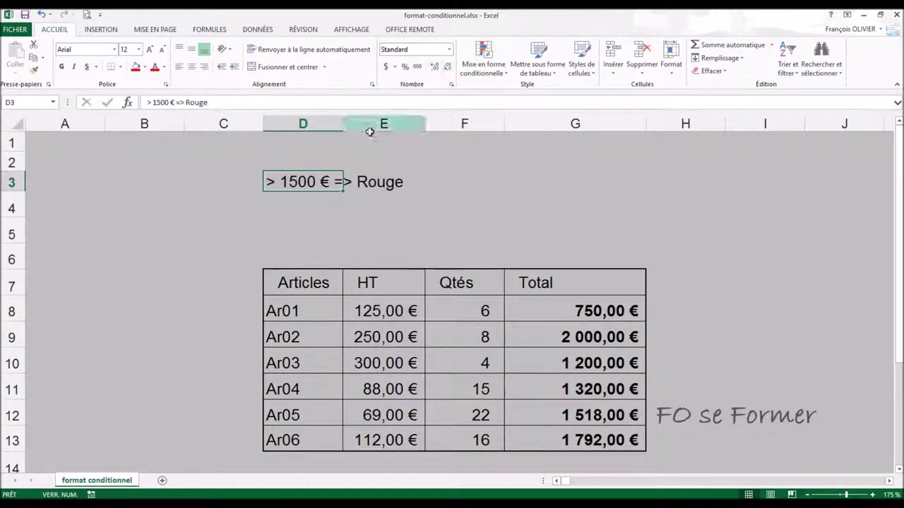
Step: Apply Standard format to D4 and D5 so the orange and green threshold notes show
click(308, 199)
click(447, 49)
click(444, 66)
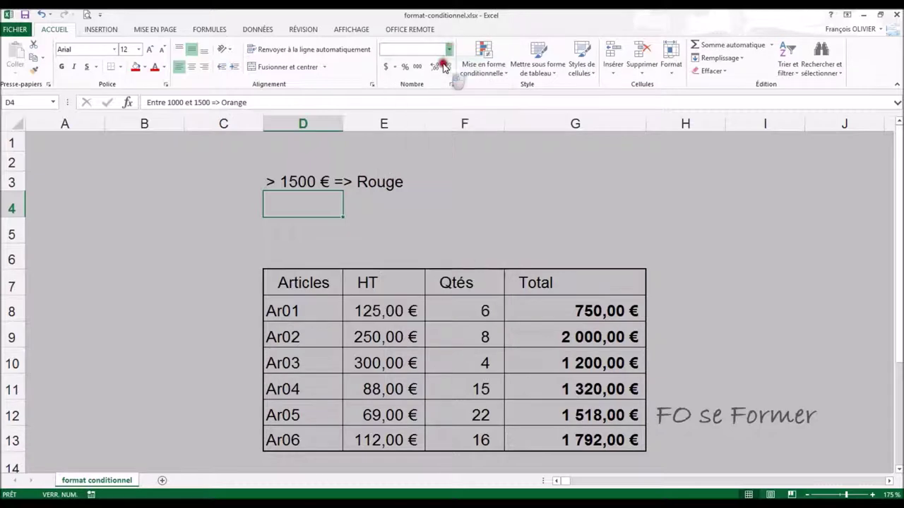
click(307, 226)
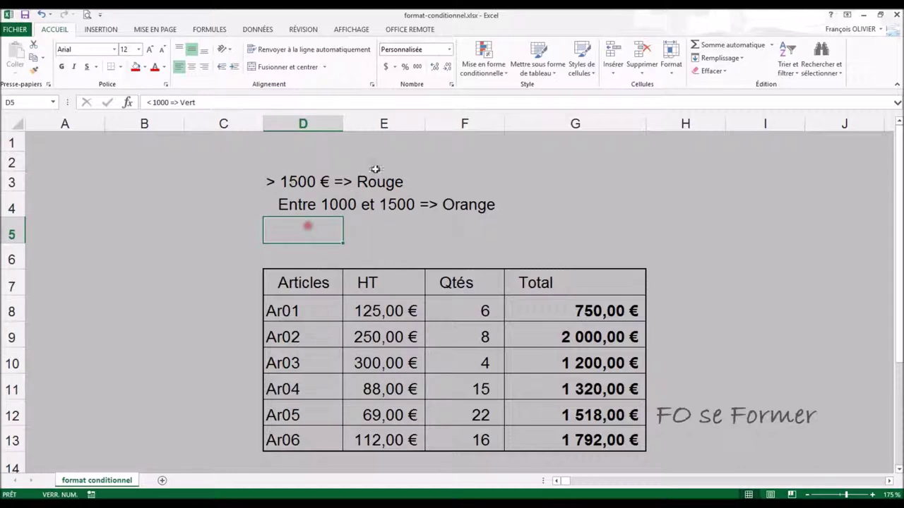
click(446, 51)
click(441, 68)
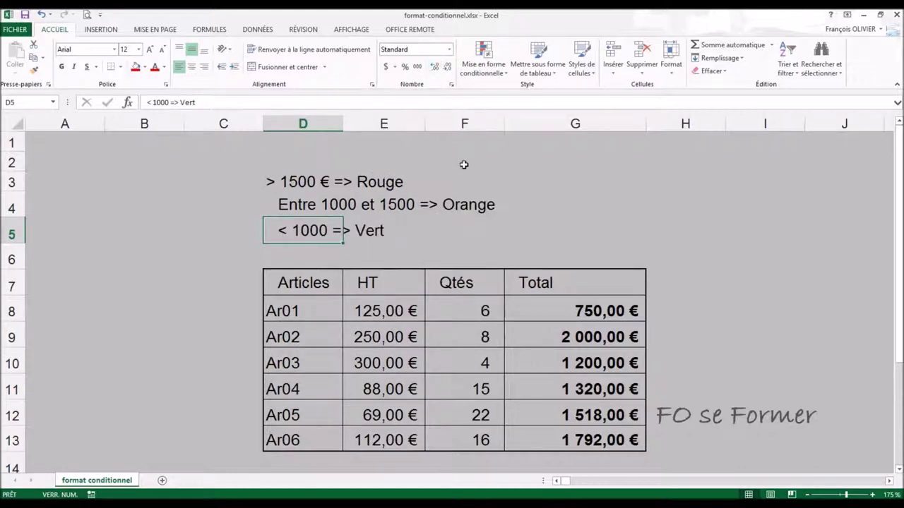
click(490, 231)
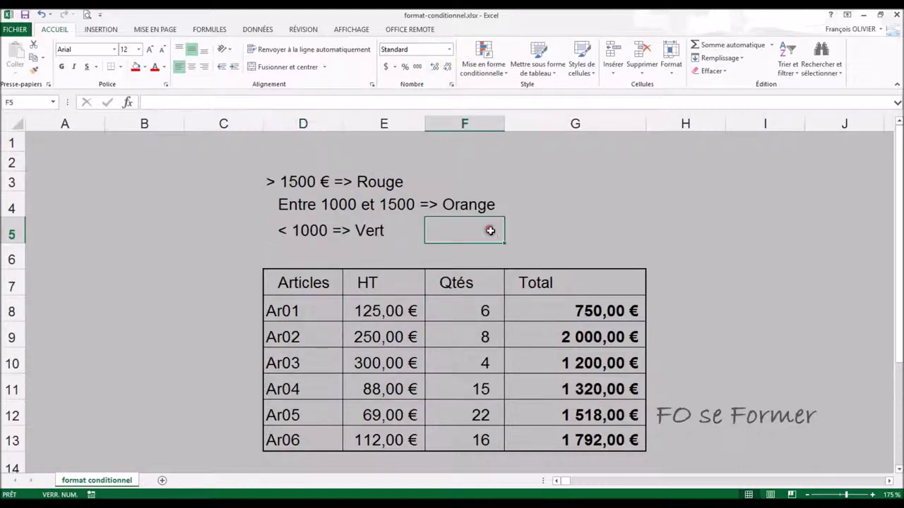
click(550, 311)
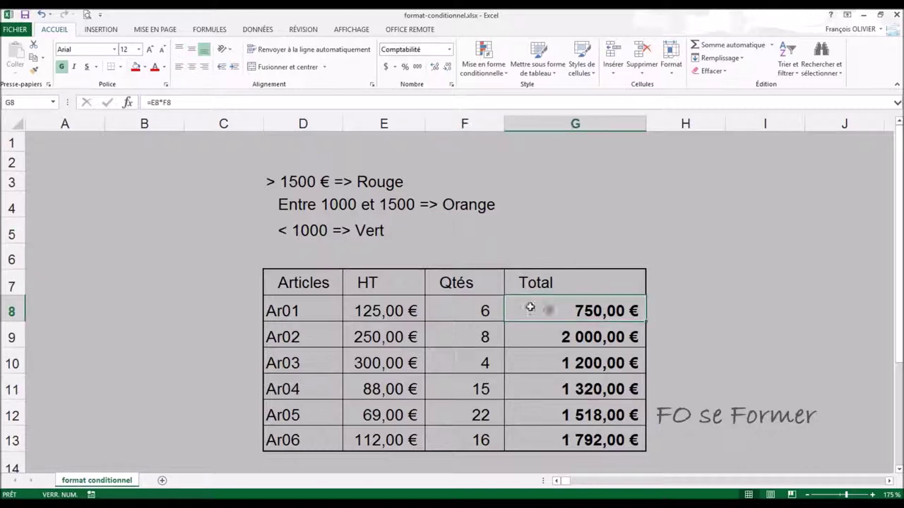
click(146, 67)
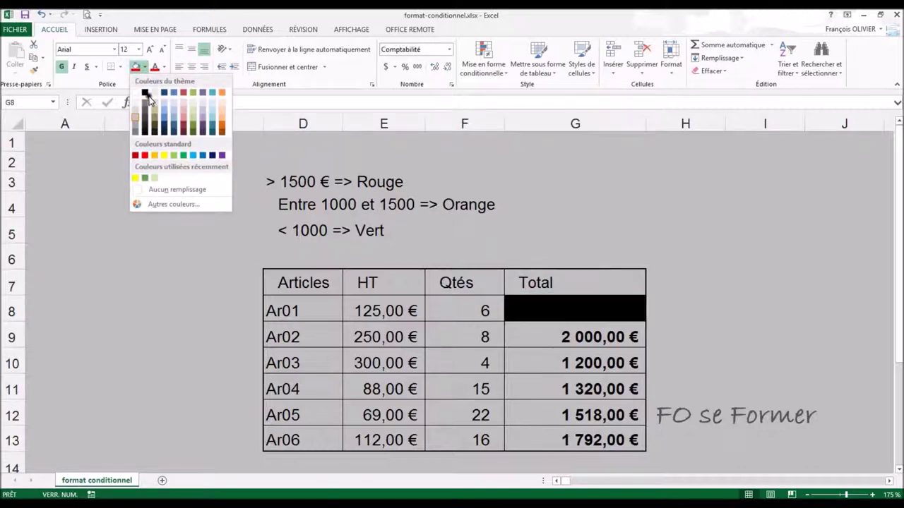
click(176, 155)
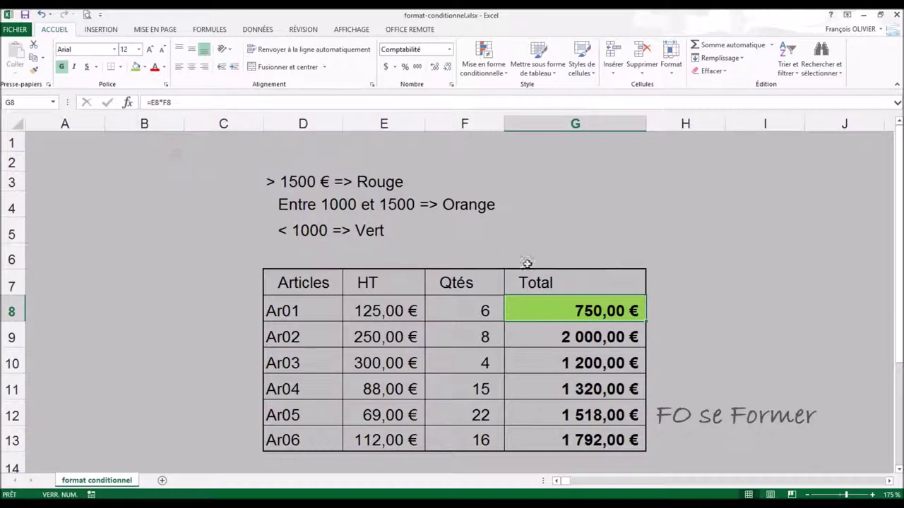
click(480, 309)
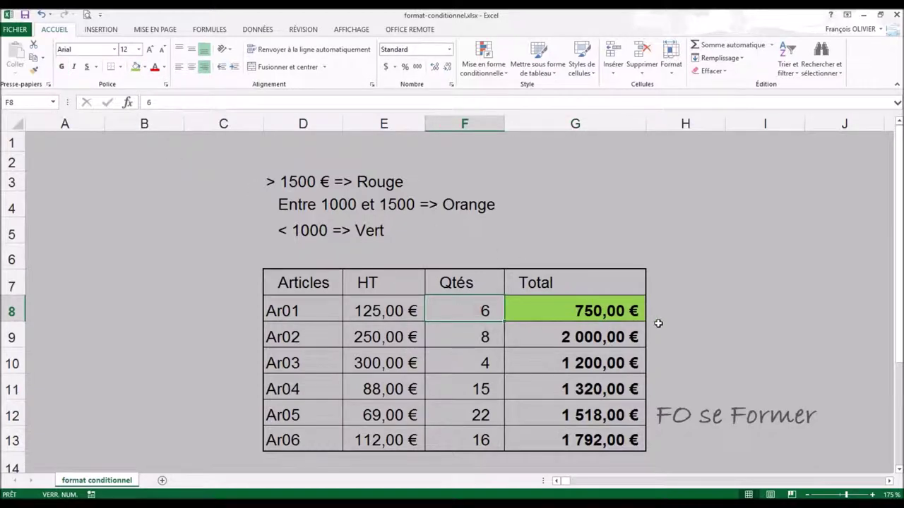
text(20)
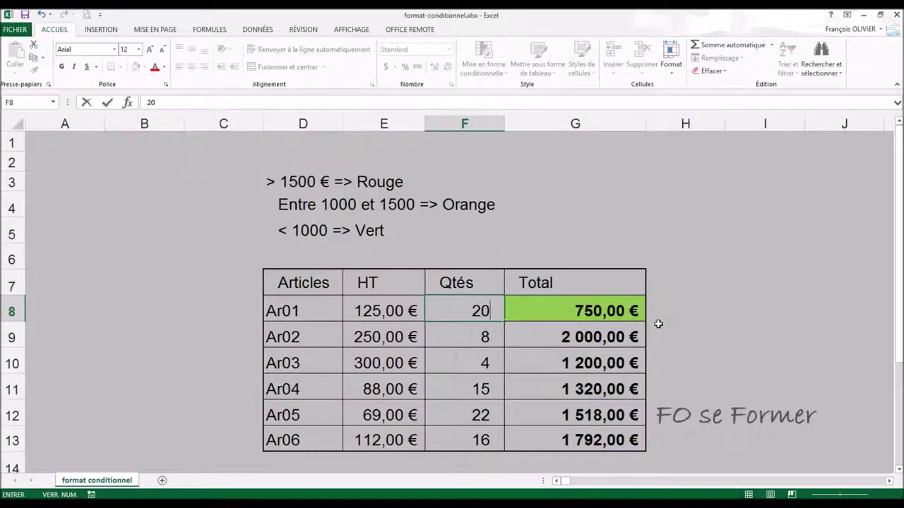
key(Return)
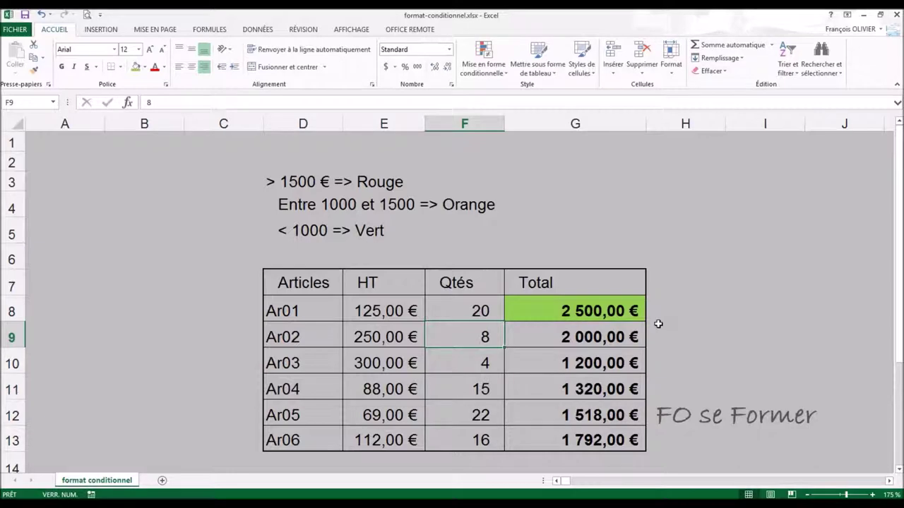
click(559, 311)
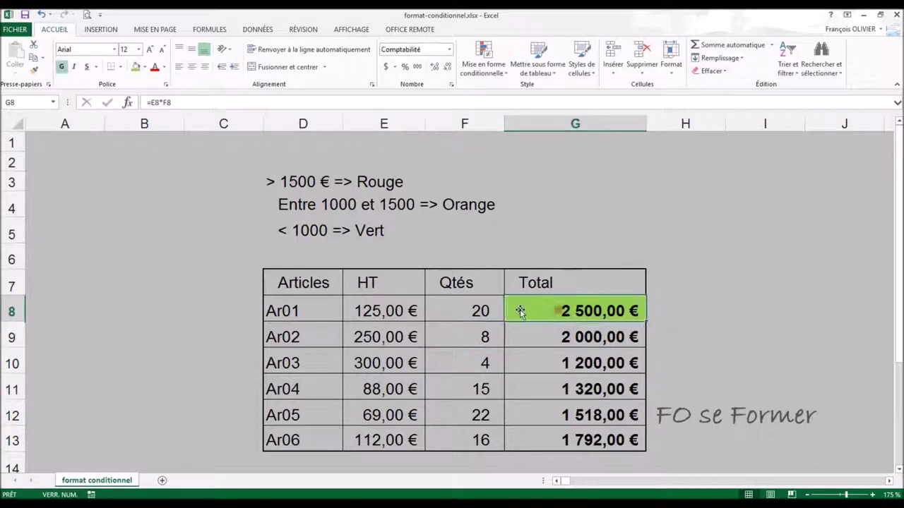
click(144, 66)
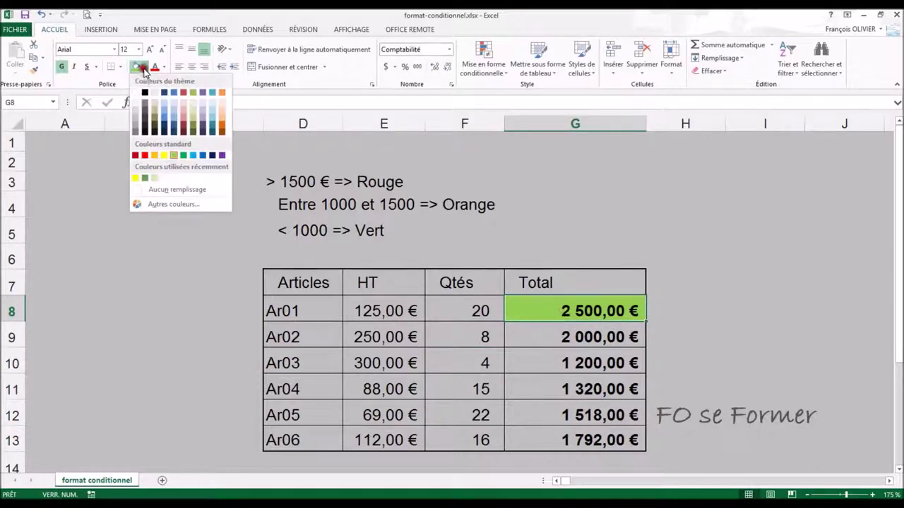
click(144, 154)
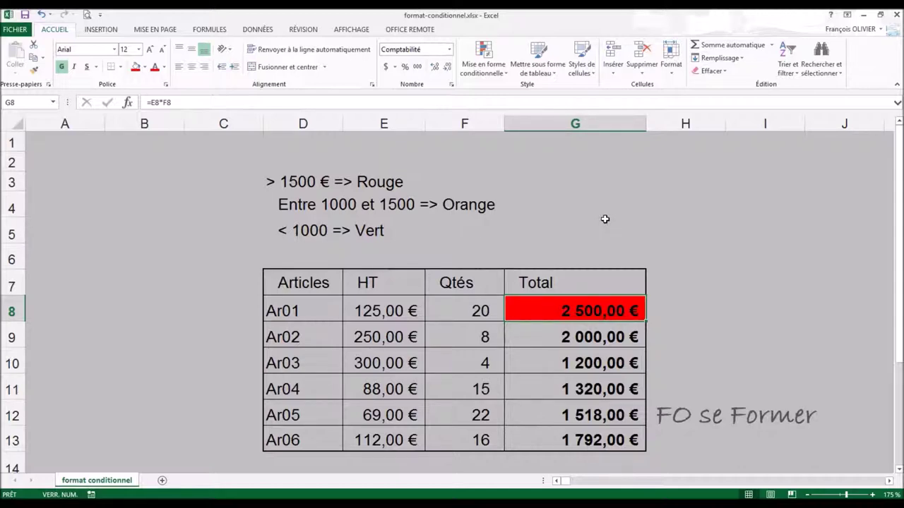
key(ctrl+z)
key(ctrl+z)
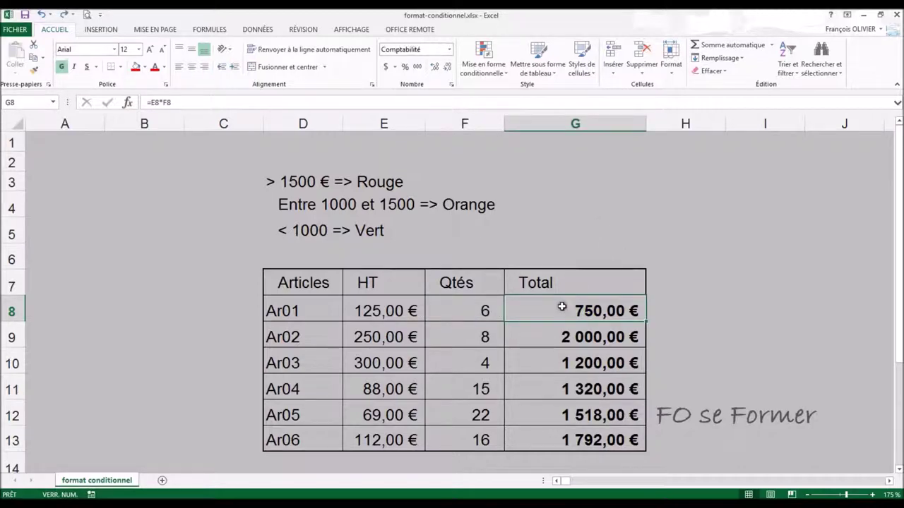
Step: Select the totals G8:G13 and choose the Supérieur à highlight-cell rule
drag(562, 307, 564, 433)
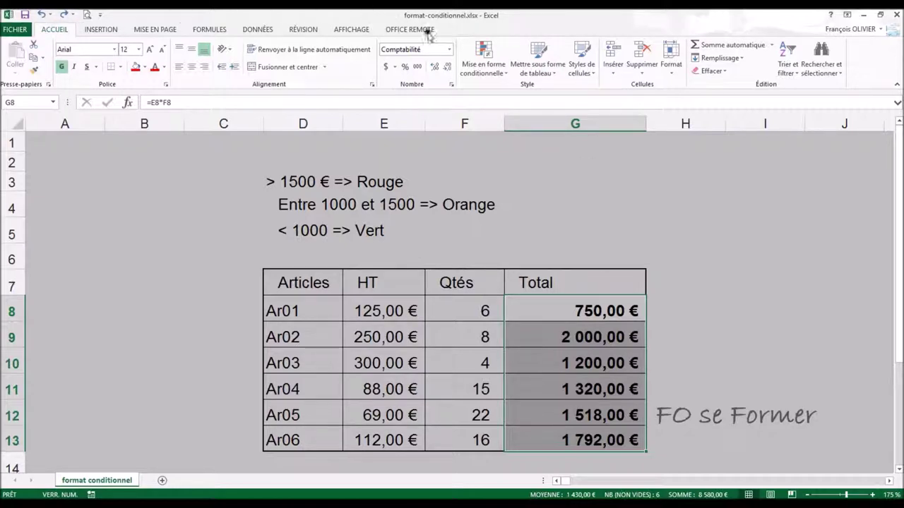
click(485, 63)
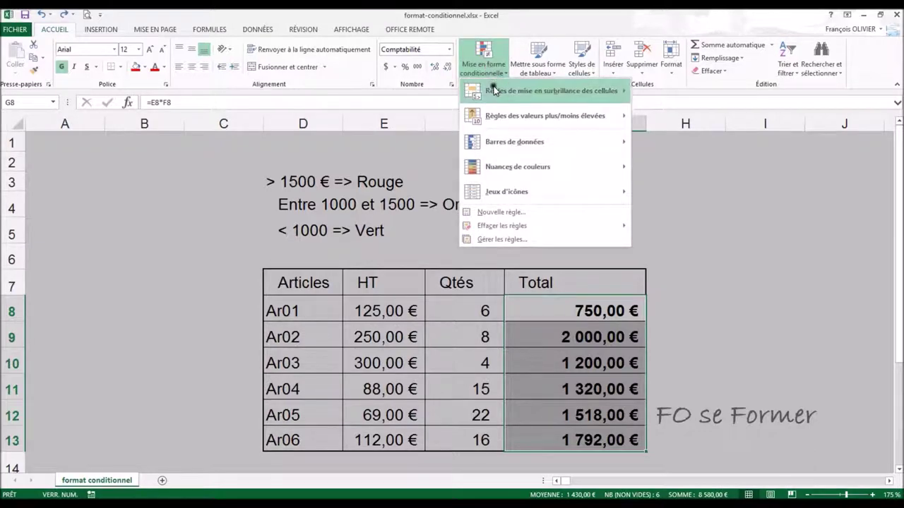
mouse_move(495, 90)
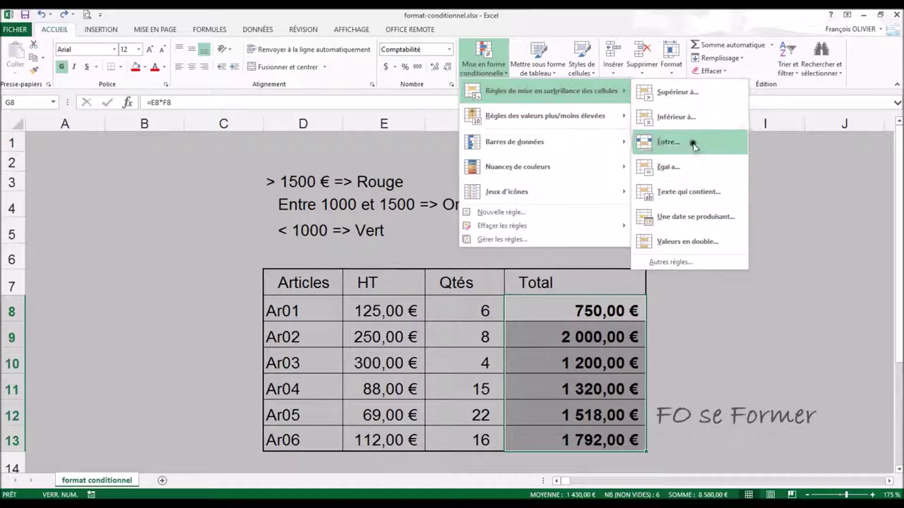
click(709, 95)
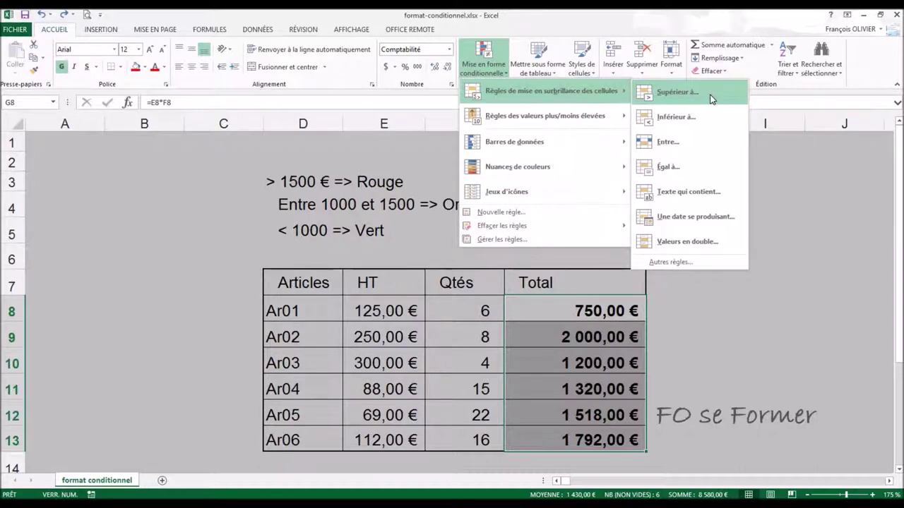
Step: Create a Supérieur à 1500 rule with a custom solid red fill for the totals
click(707, 91)
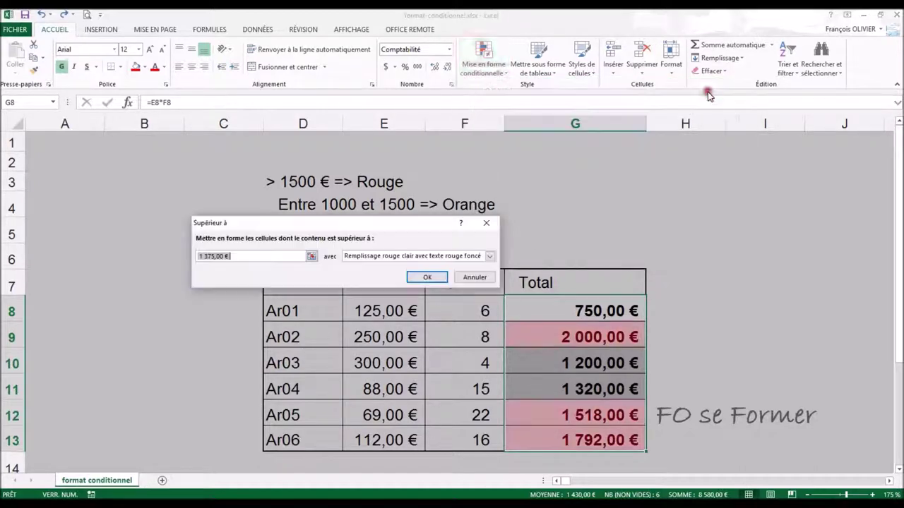
drag(410, 225, 449, 221)
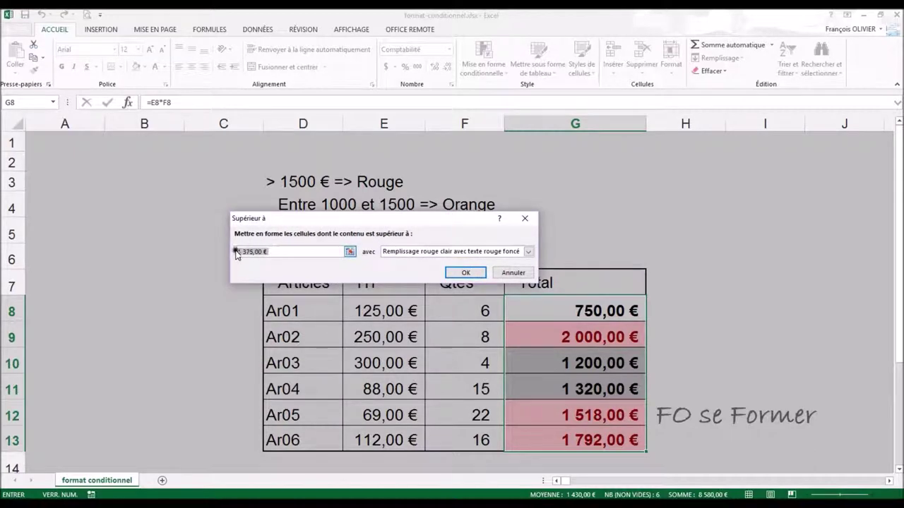
text(1)
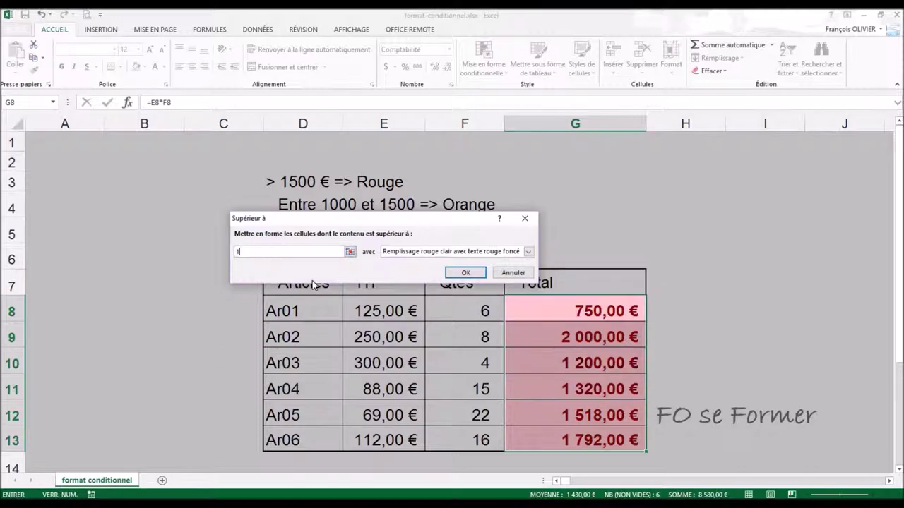
text(500)
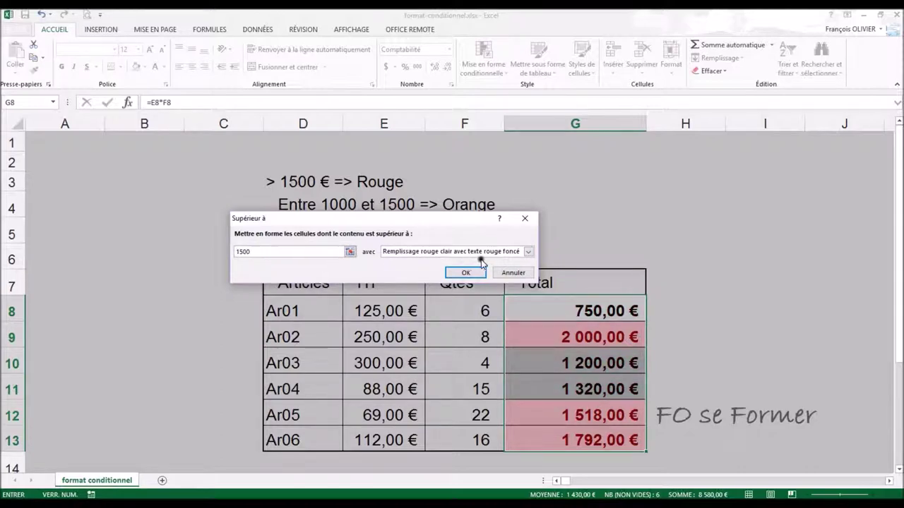
click(528, 252)
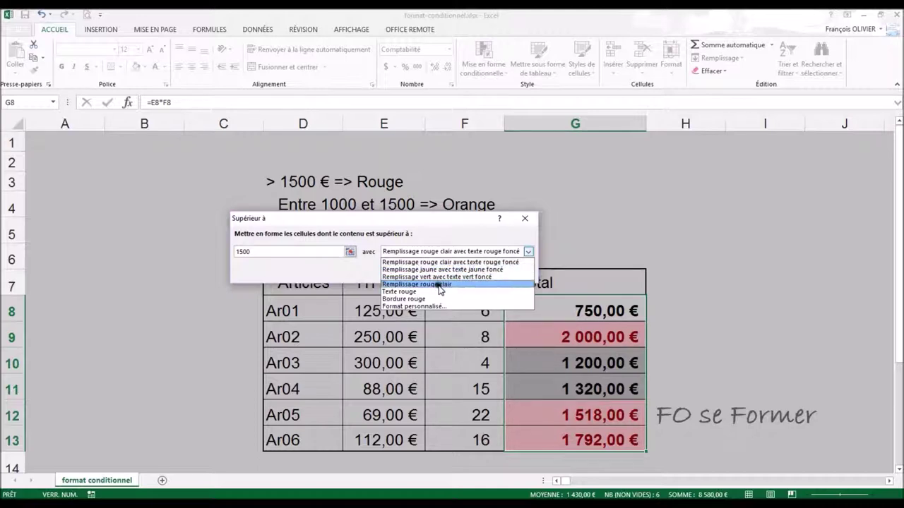
click(427, 307)
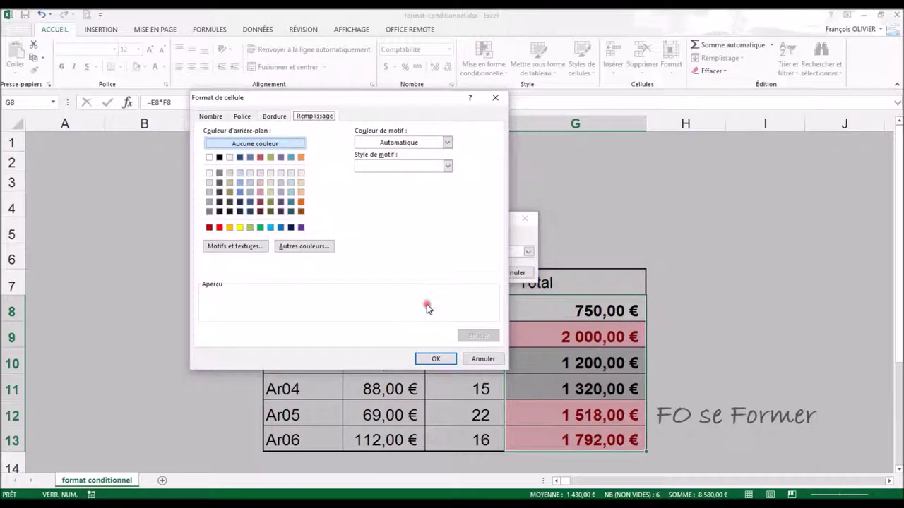
click(208, 116)
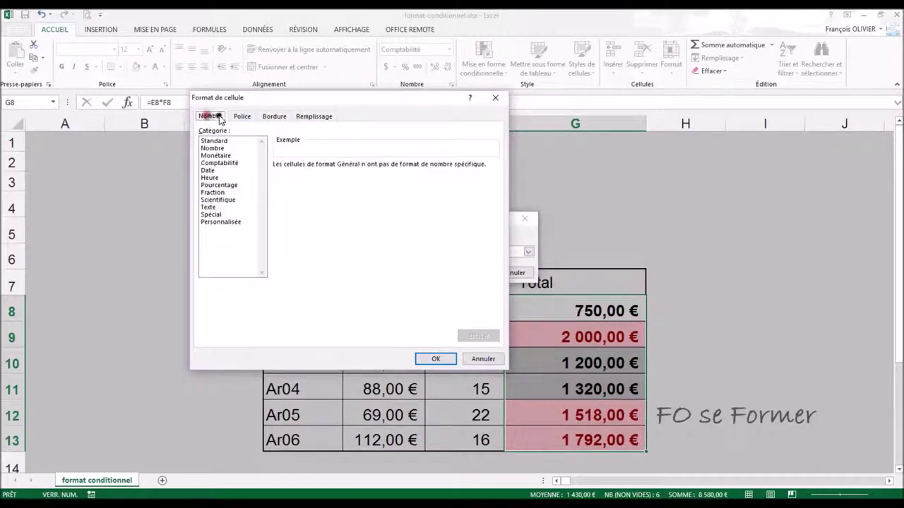
click(240, 117)
click(275, 117)
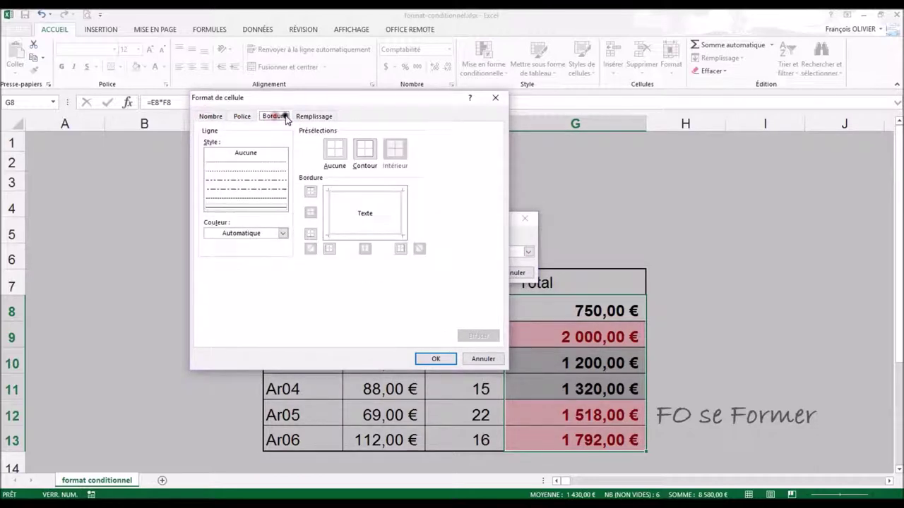
click(315, 117)
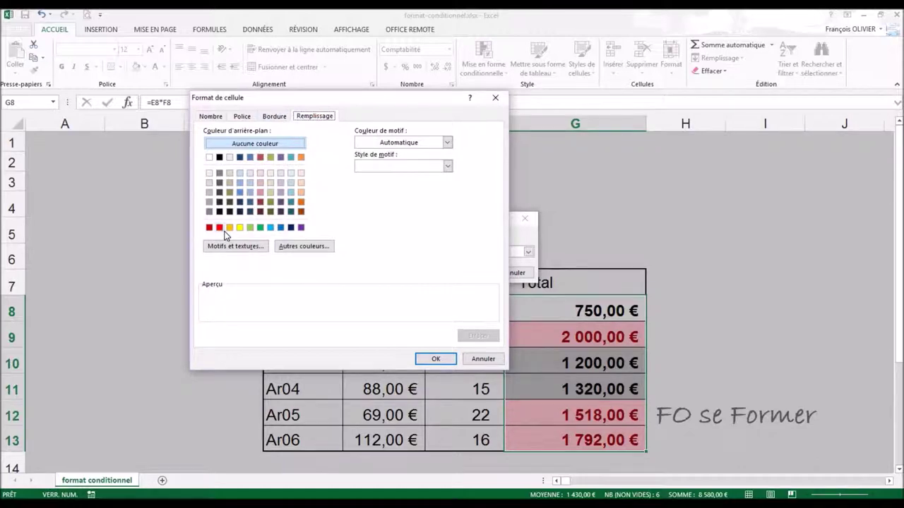
click(219, 227)
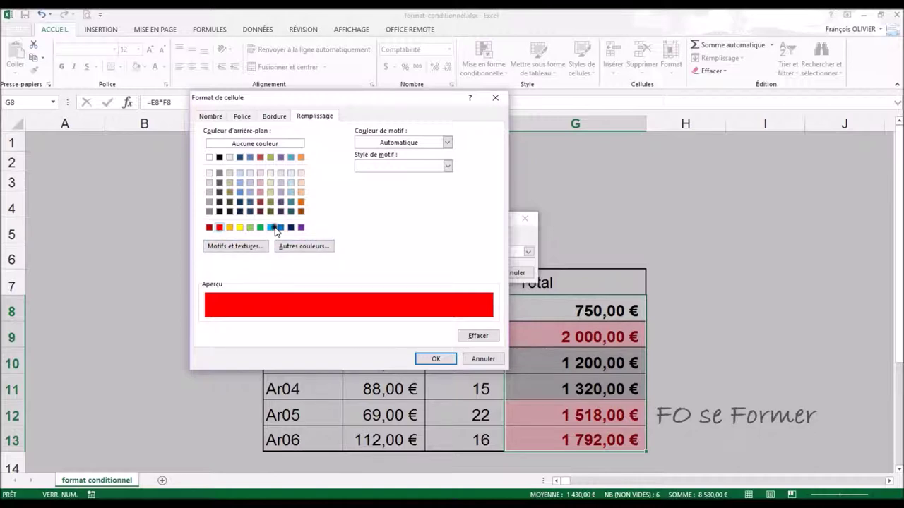
click(439, 359)
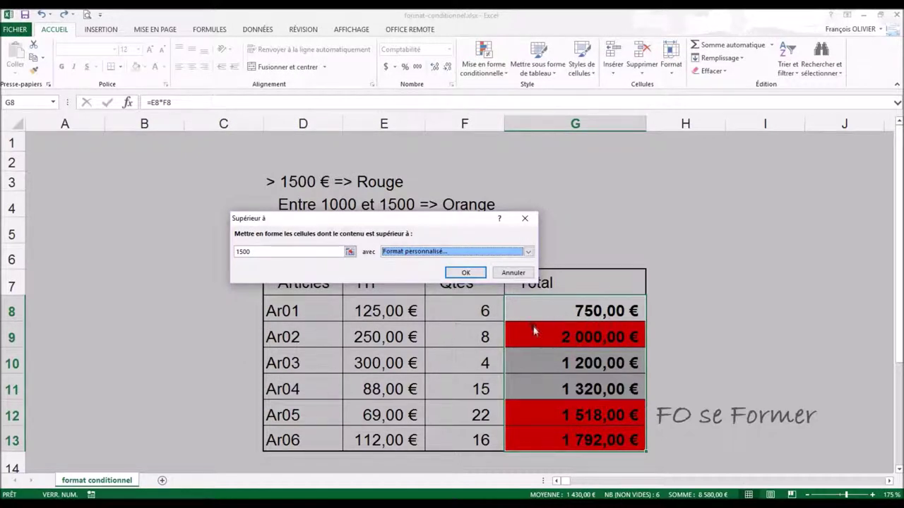
click(477, 273)
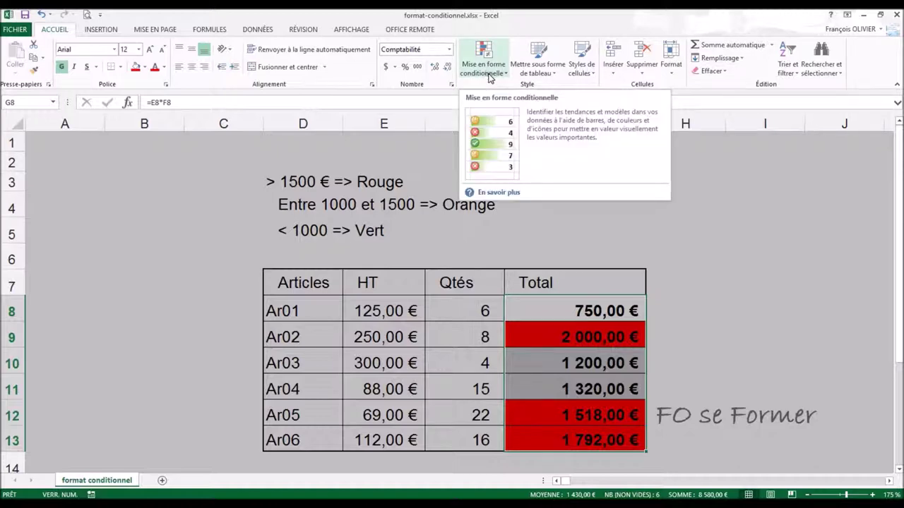
Step: Add an Entre rule from 1000 to 1500 with a custom orange fill
click(489, 73)
mouse_move(513, 90)
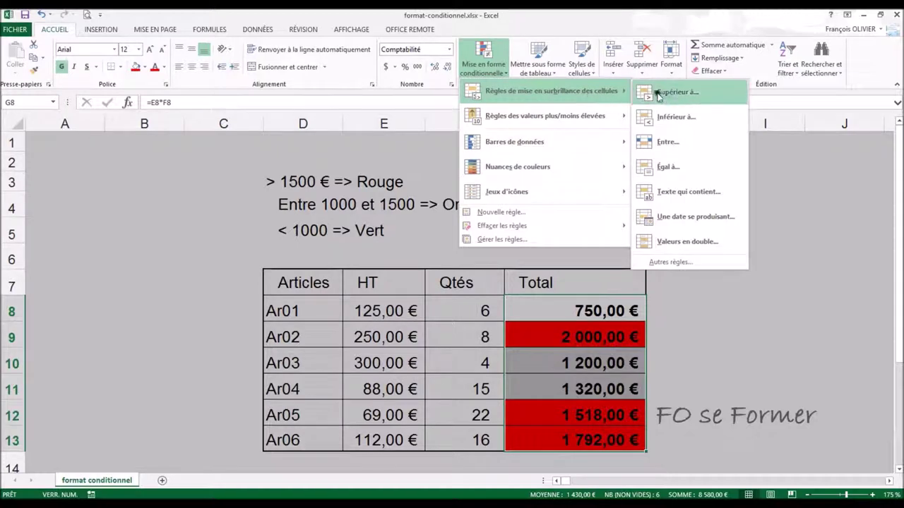
click(672, 141)
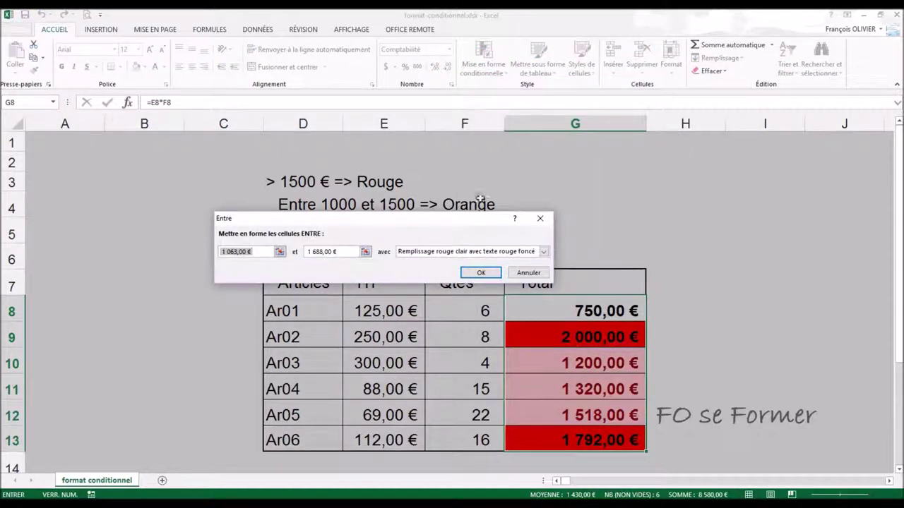
drag(467, 220, 485, 239)
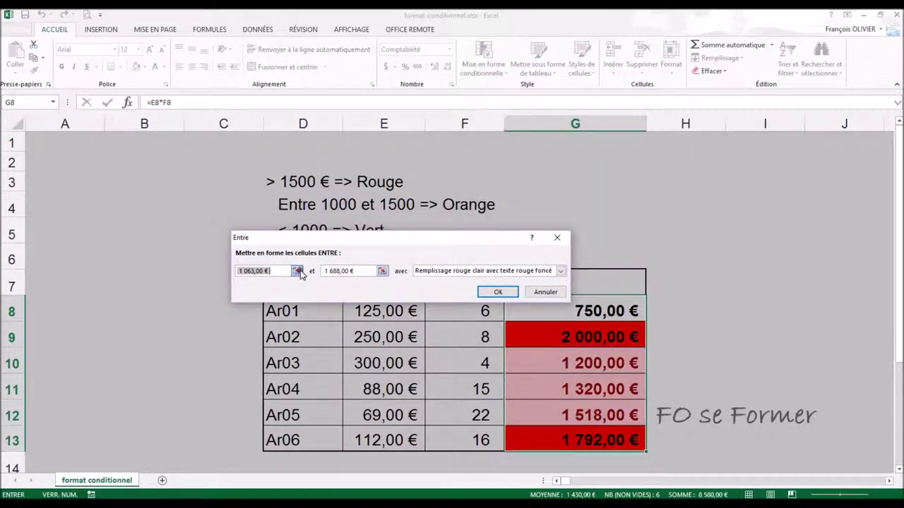
text(1000)
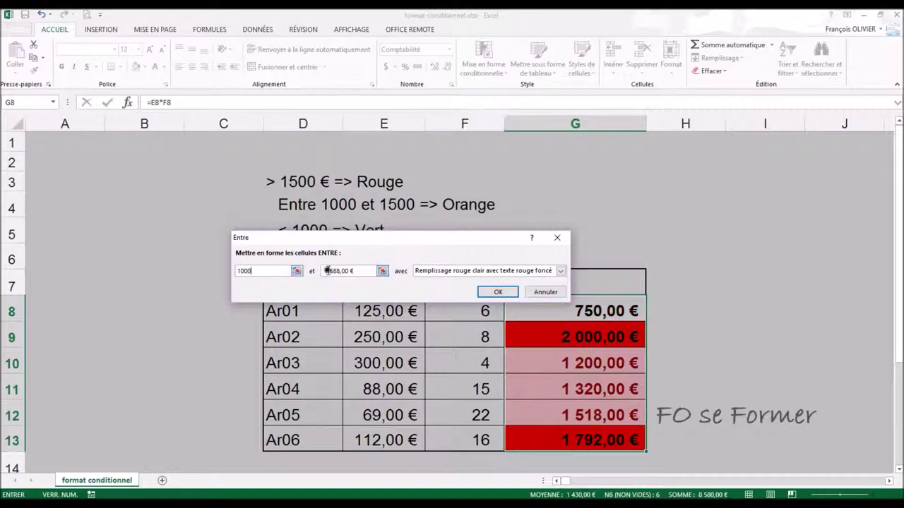
key(Tab)
text(1)
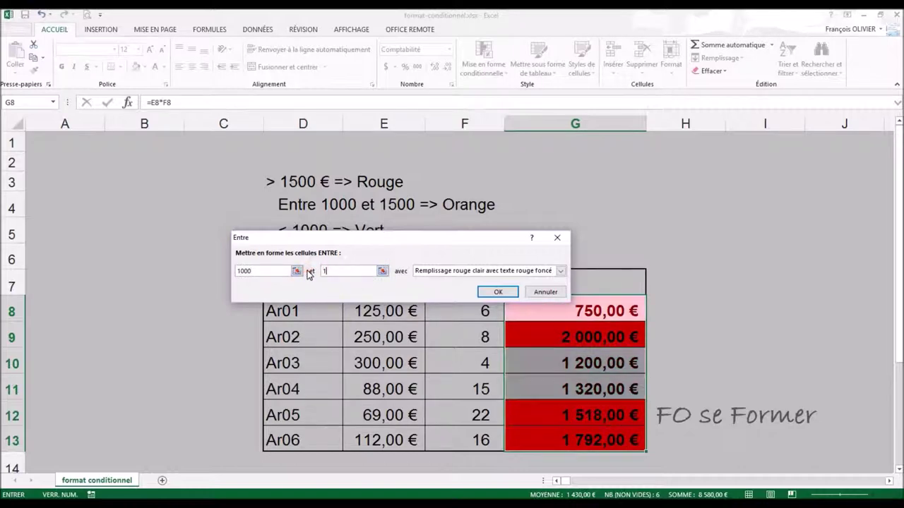
text(500)
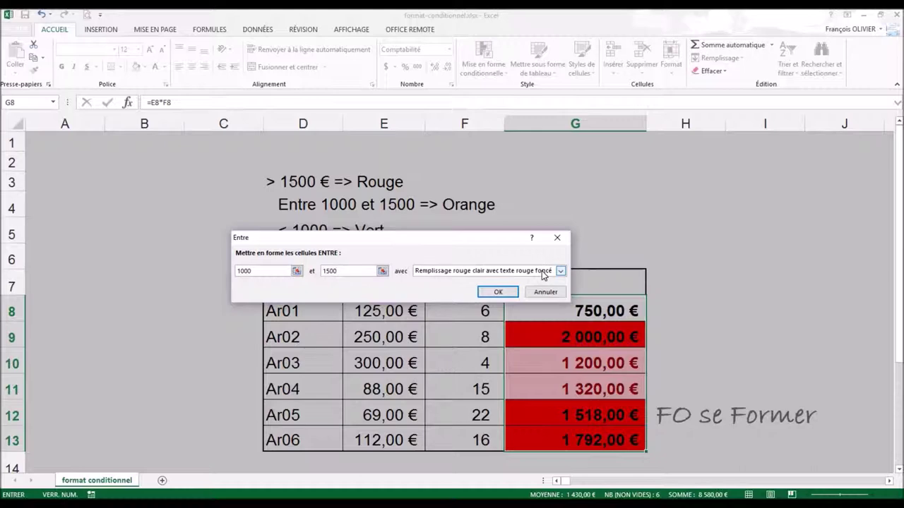
click(559, 271)
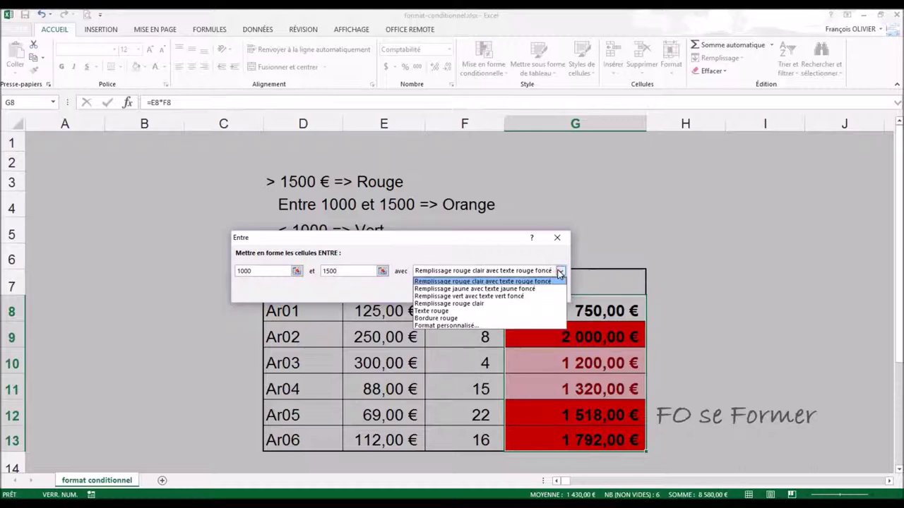
click(507, 327)
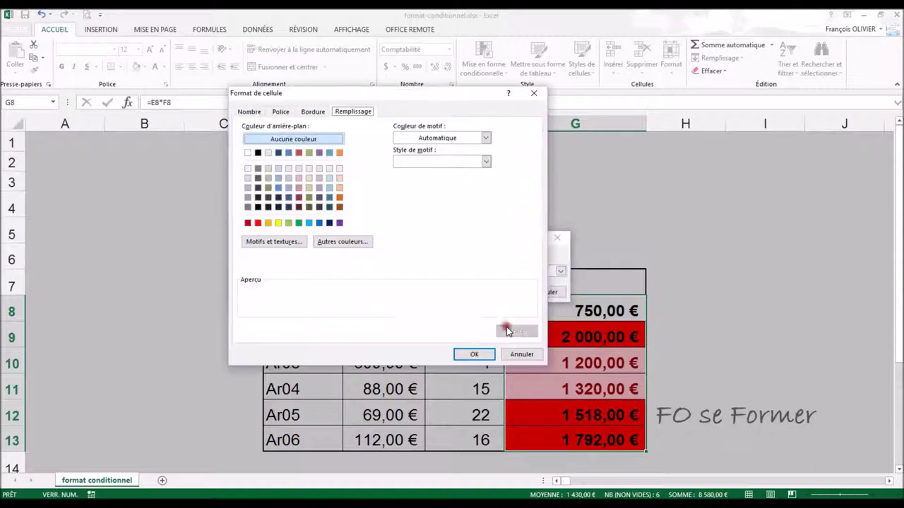
click(340, 198)
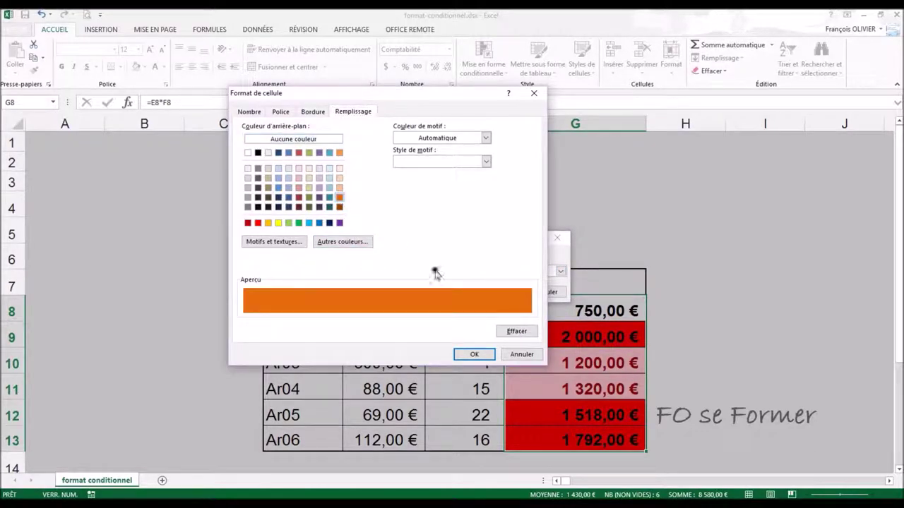
click(477, 355)
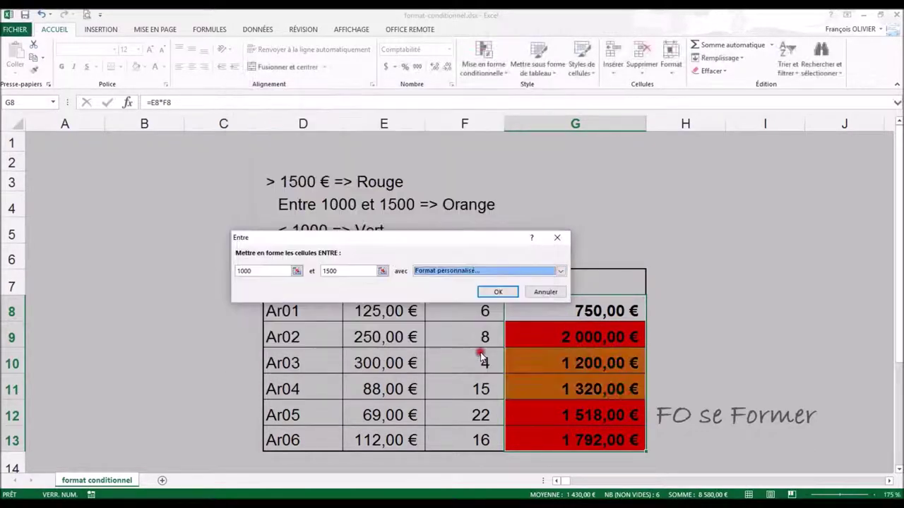
click(499, 292)
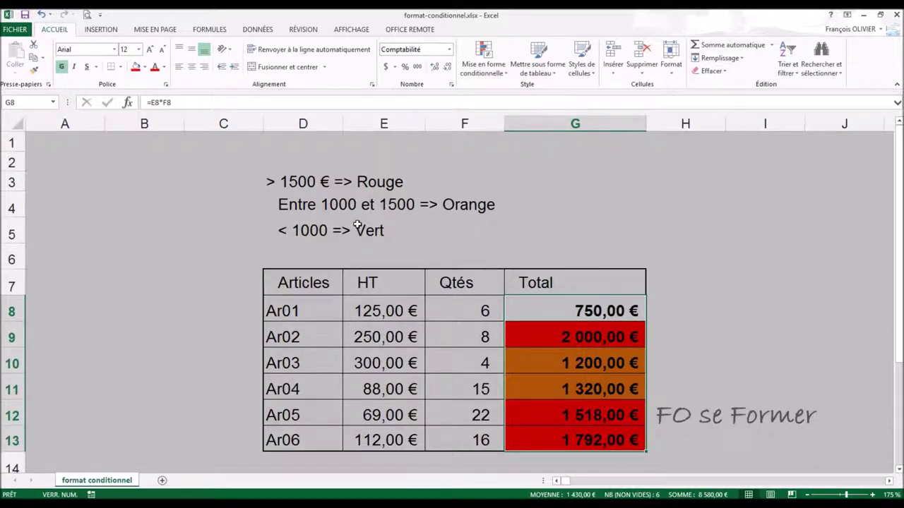
Step: Add an Inférieur à 1000 rule with a custom green fill for the totals
click(486, 74)
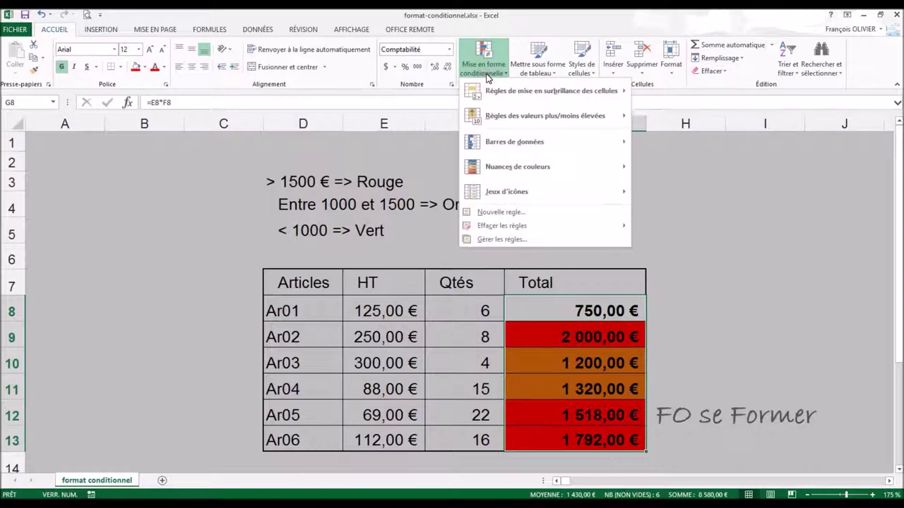
mouse_move(490, 90)
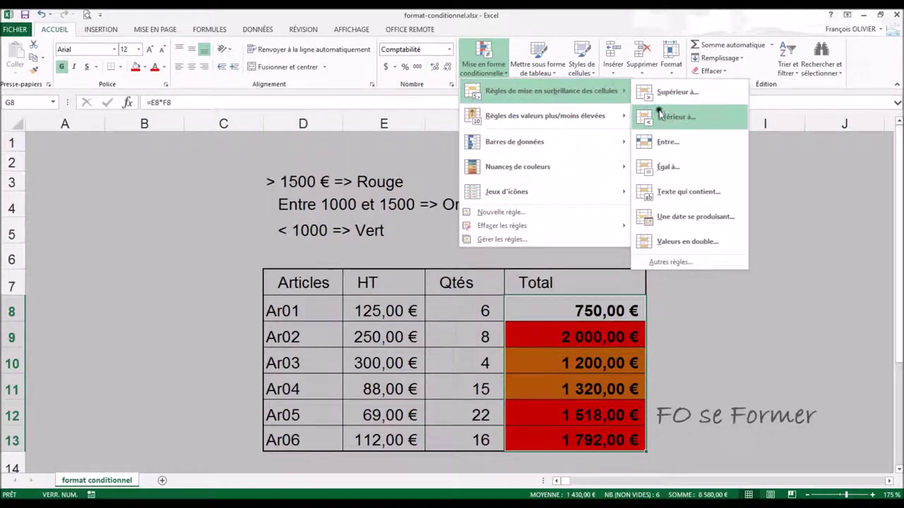
click(660, 118)
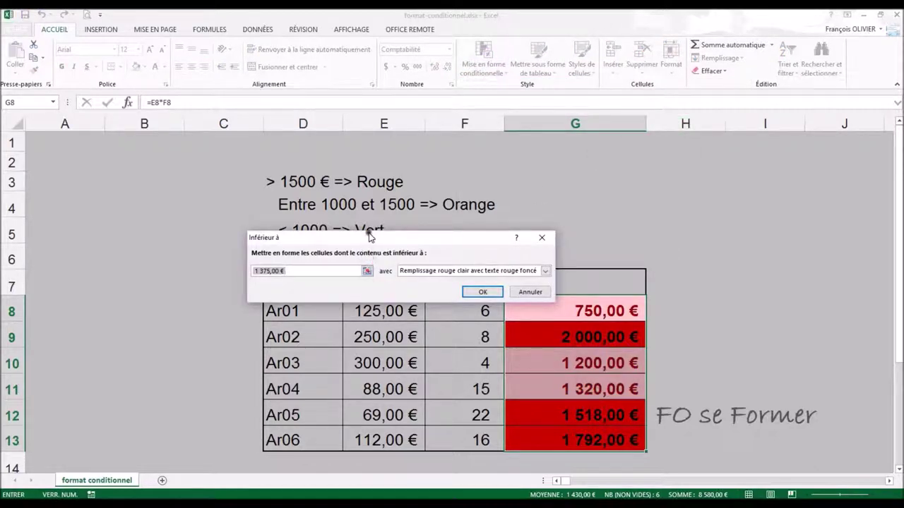
drag(369, 238, 369, 251)
text(10)
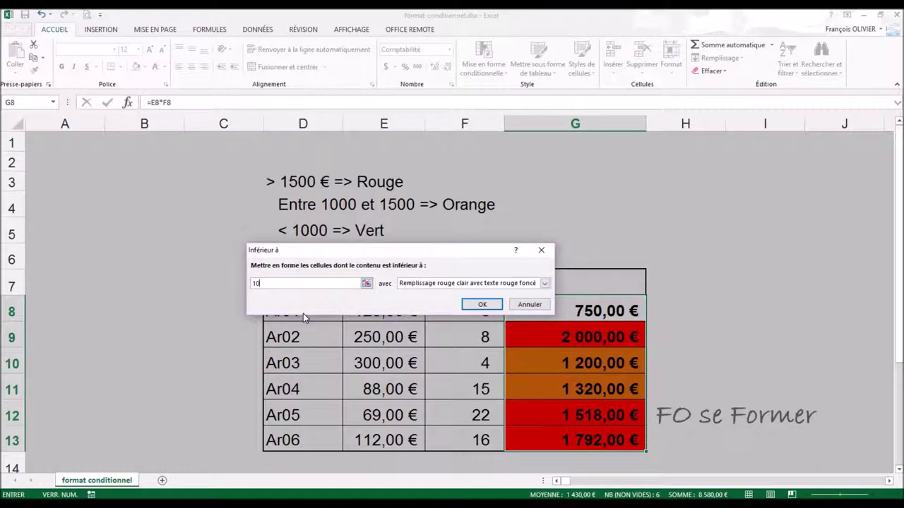
text(00)
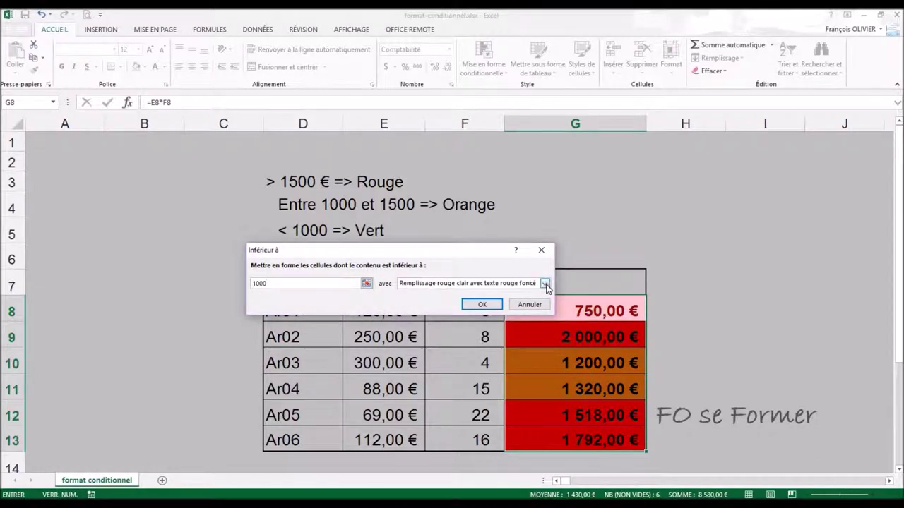
click(545, 283)
click(454, 338)
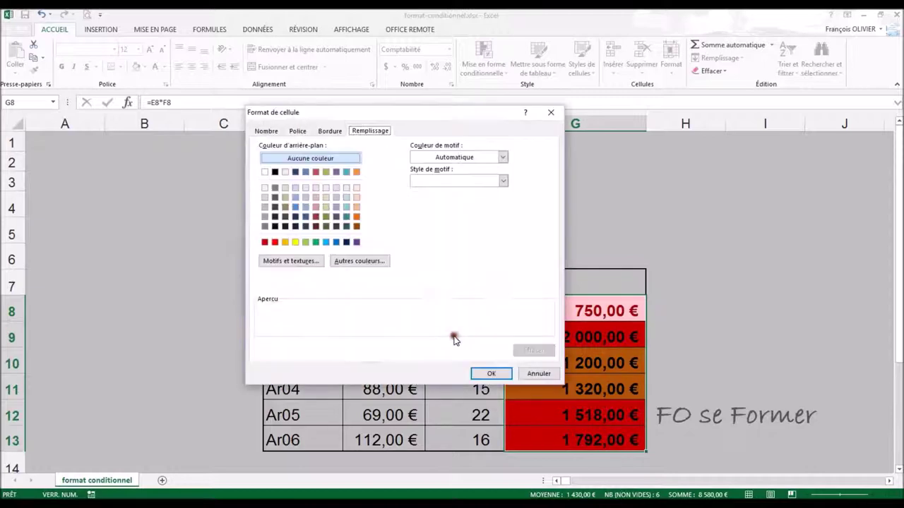
click(305, 243)
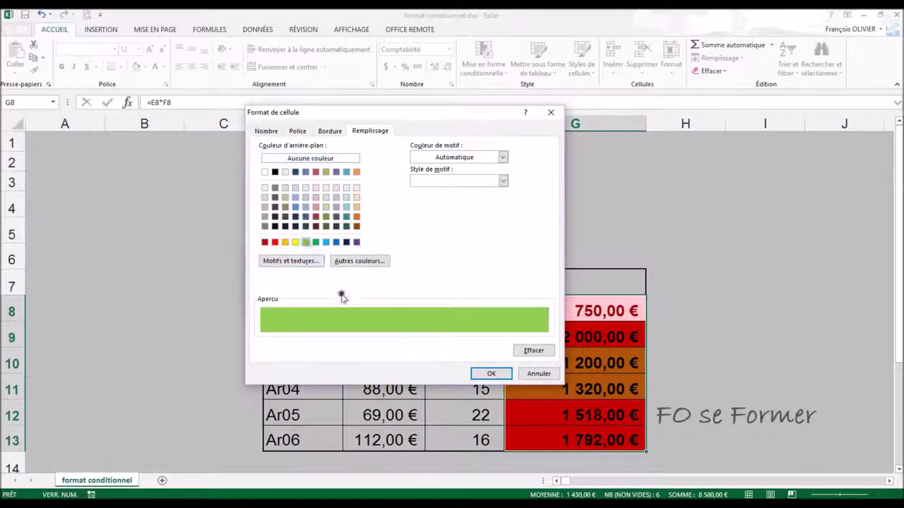
click(491, 373)
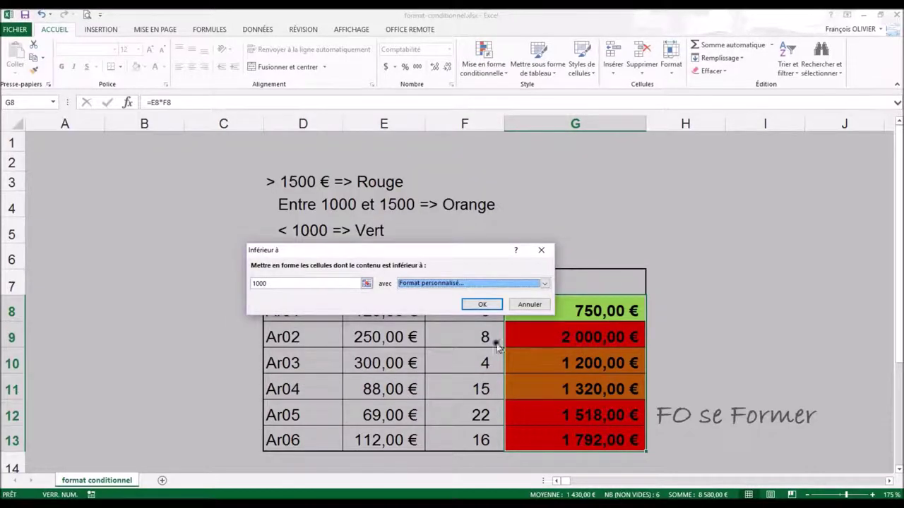
click(482, 304)
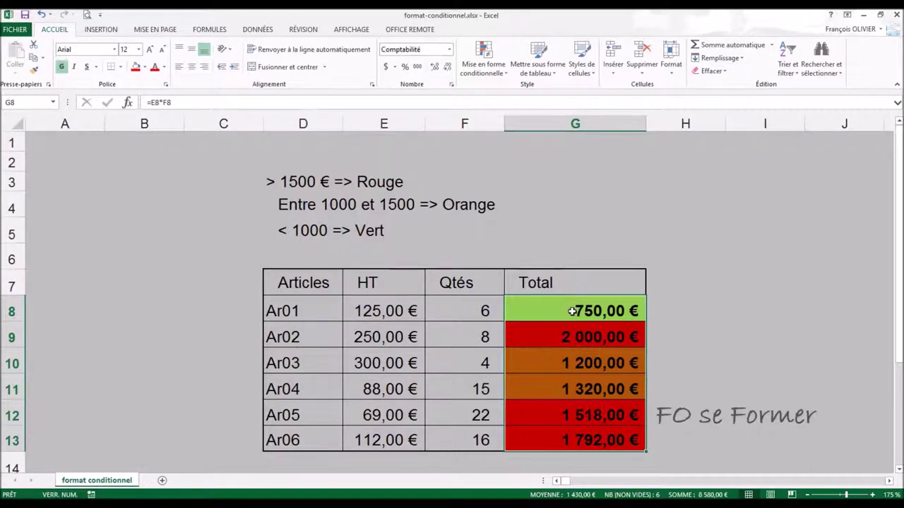
click(449, 309)
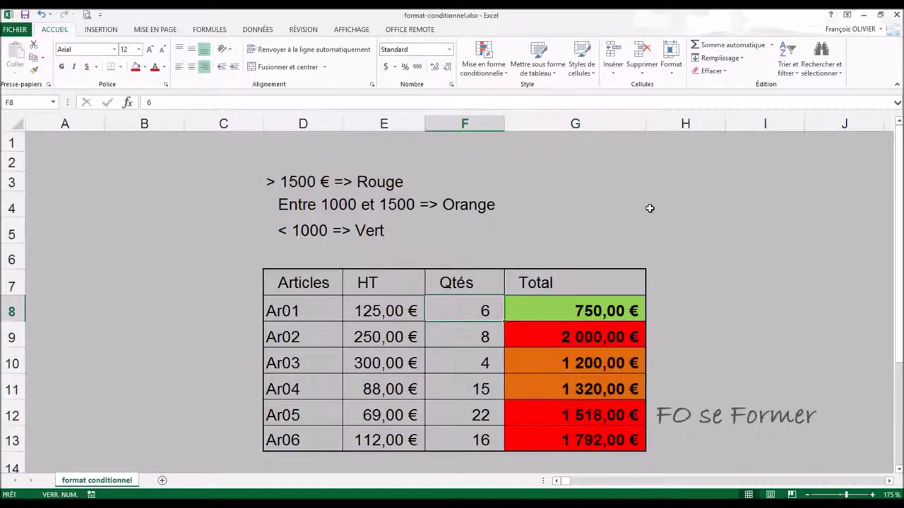
Step: Test the rules by entering 20 then 10 in F8, then restoring its original 6
text(20)
key(Return)
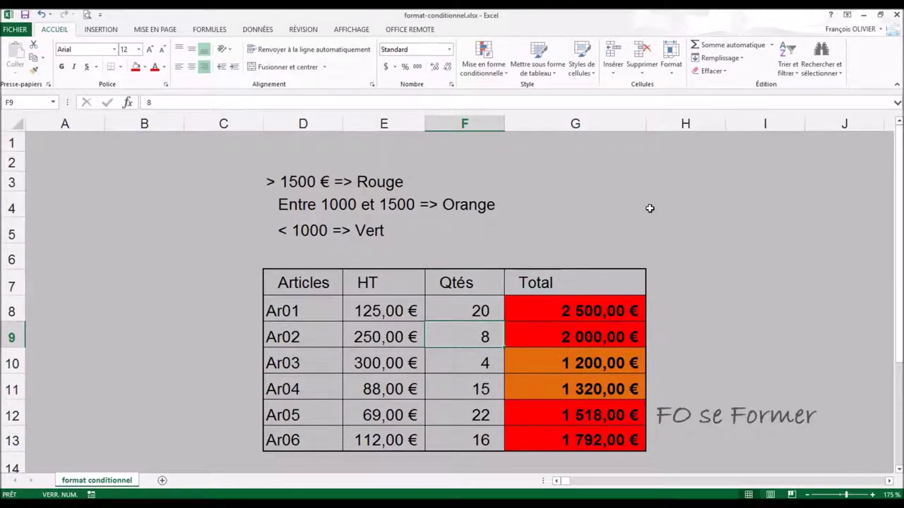
key(Up)
text(10)
key(Return)
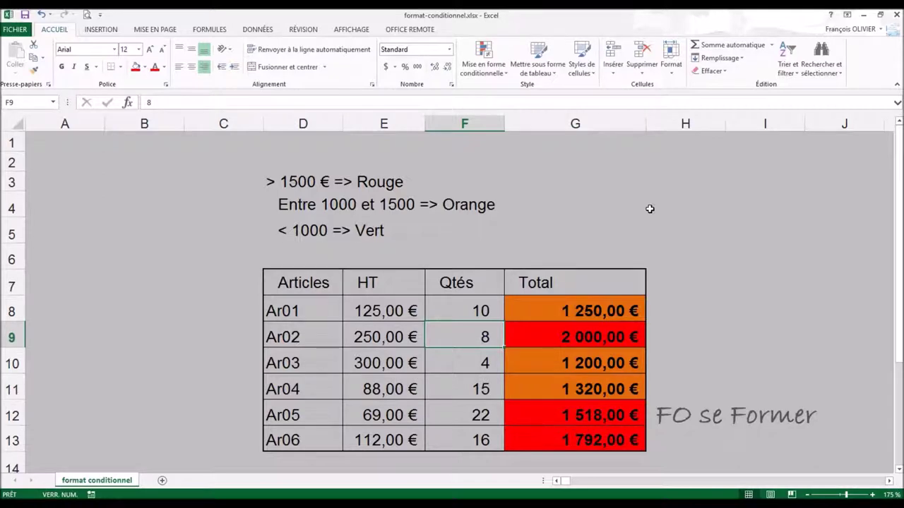
key(Up)
text(6)
key(Return)
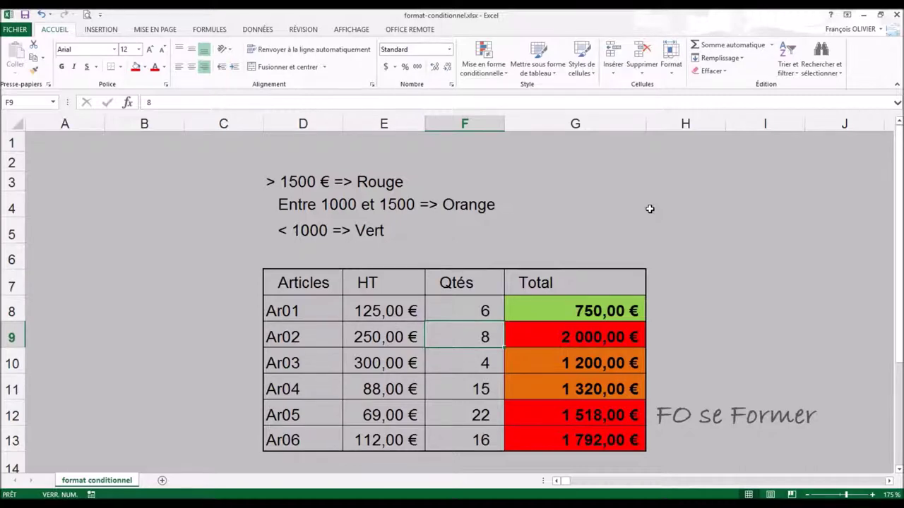
Step: Try quantities 4, 5 and 6 for Ar02 in F9 to watch its total's colour
text(4)
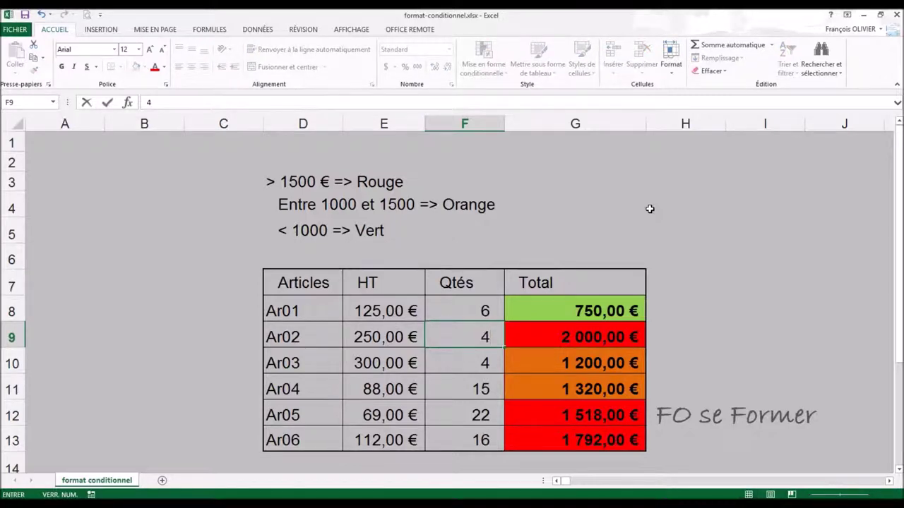
key(Return)
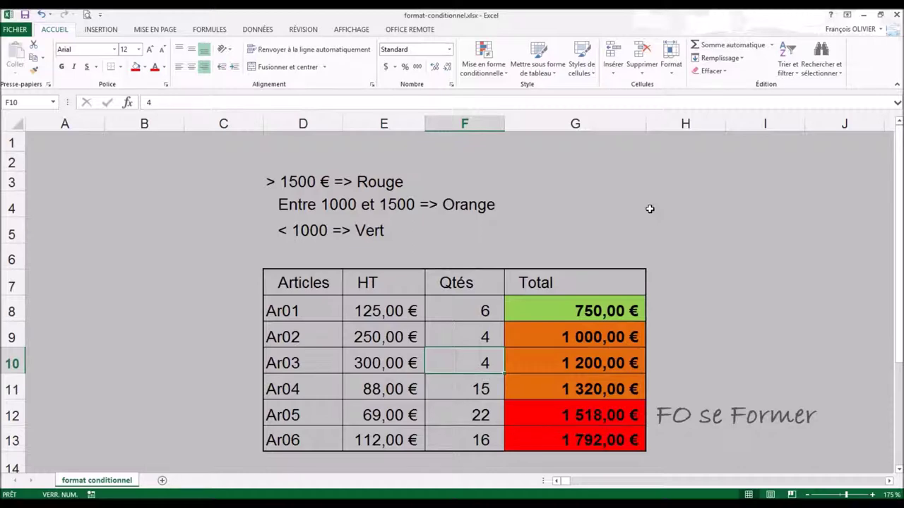
key(Up)
text(5)
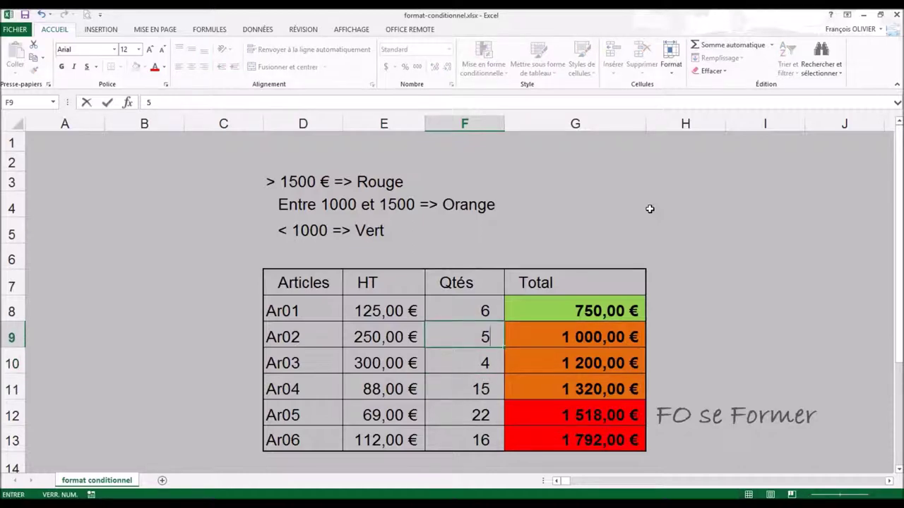
key(Return)
key(Up)
text(6)
key(Return)
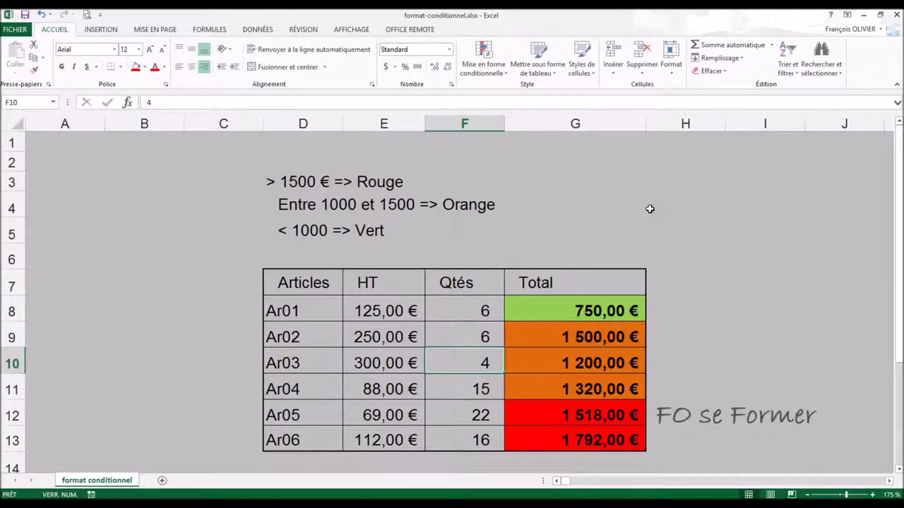
Step: Set Ar02's quantity to 8 so its 2 000,00 € total turns red
key(Up)
text(4)
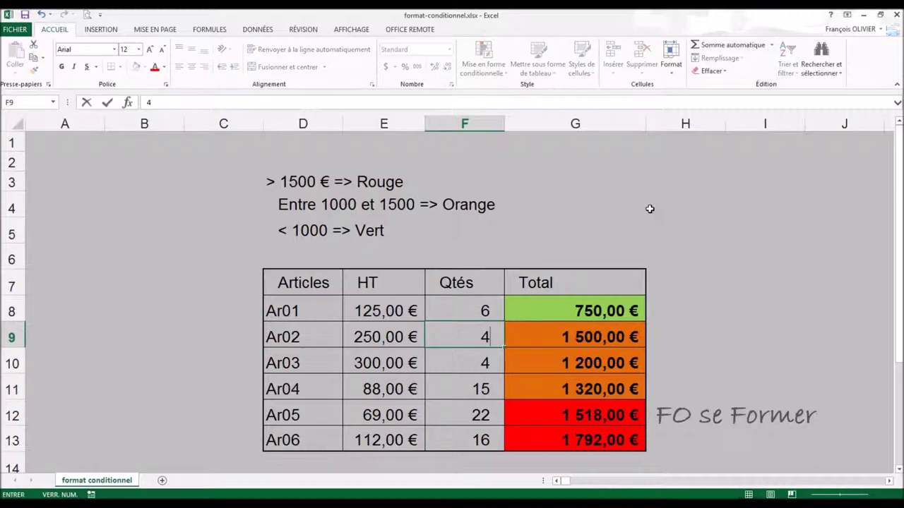
key(BackSpace)
text(5)
key(Return)
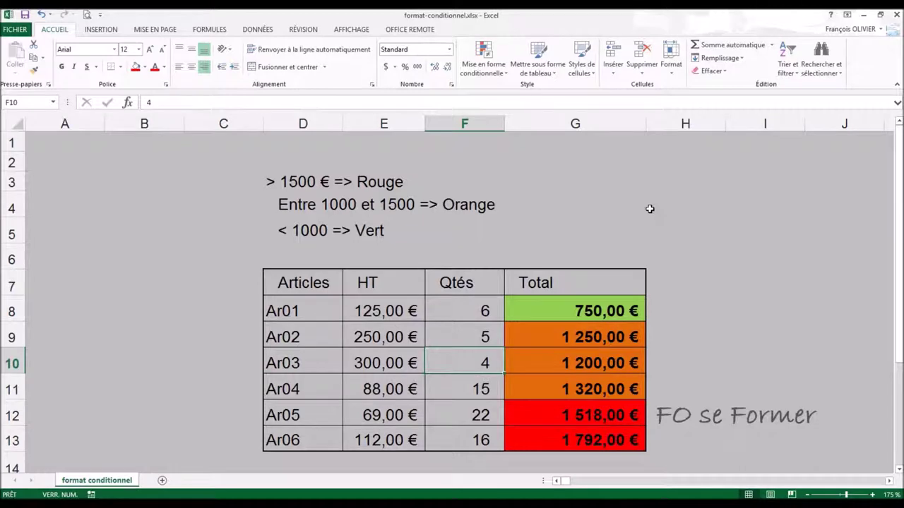
key(Up)
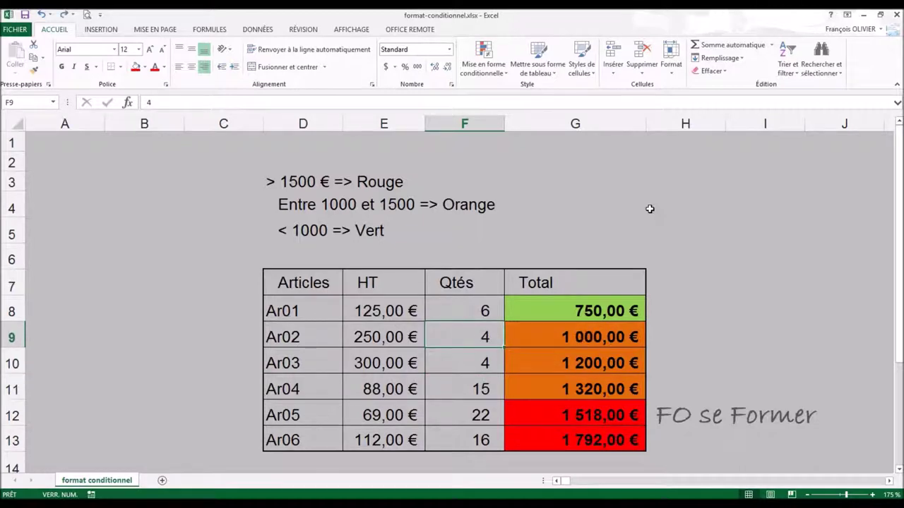
text(8)
key(ctrl+Return)
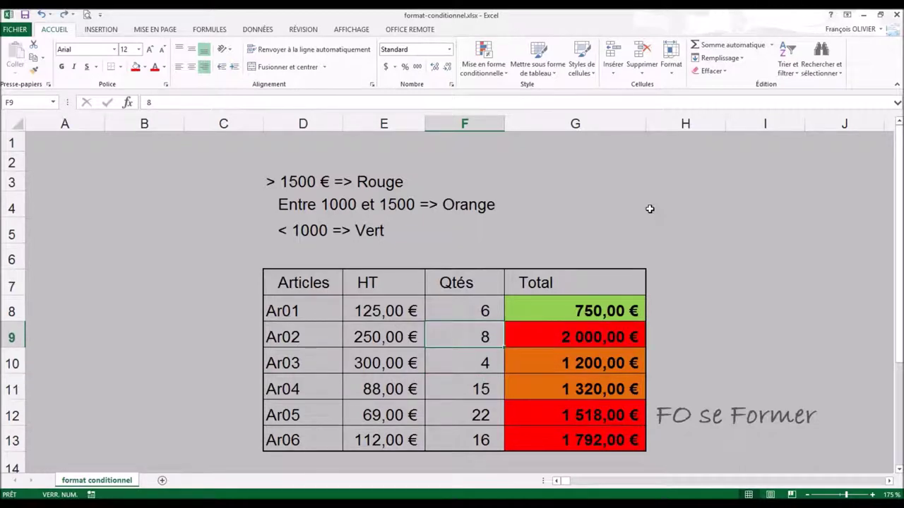
click(649, 209)
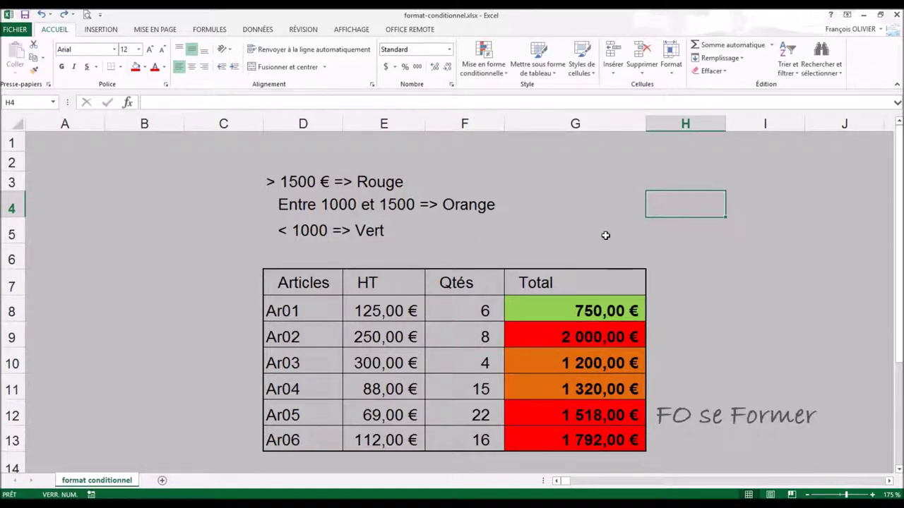
click(572, 302)
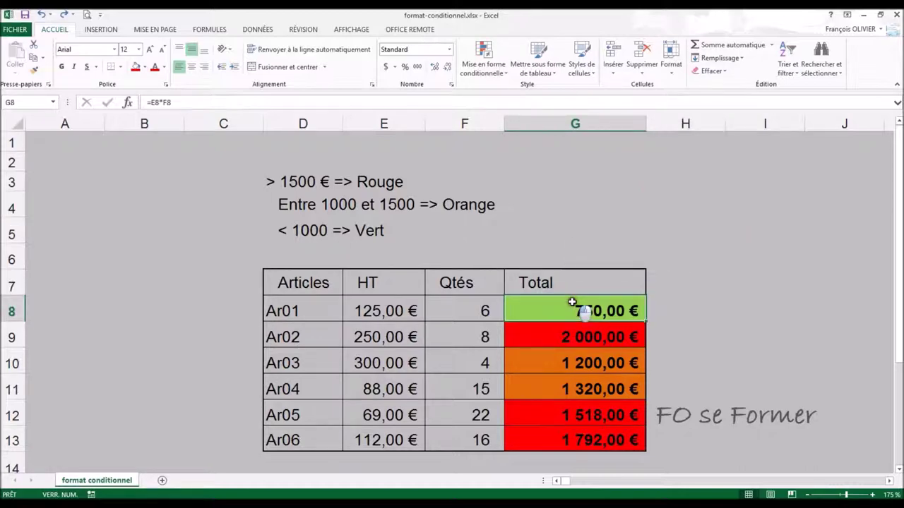
drag(571, 303, 579, 439)
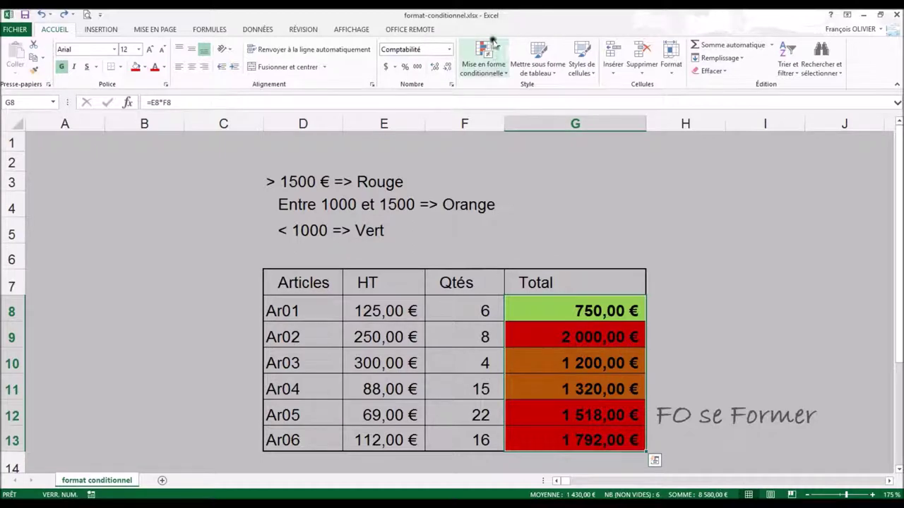
click(484, 69)
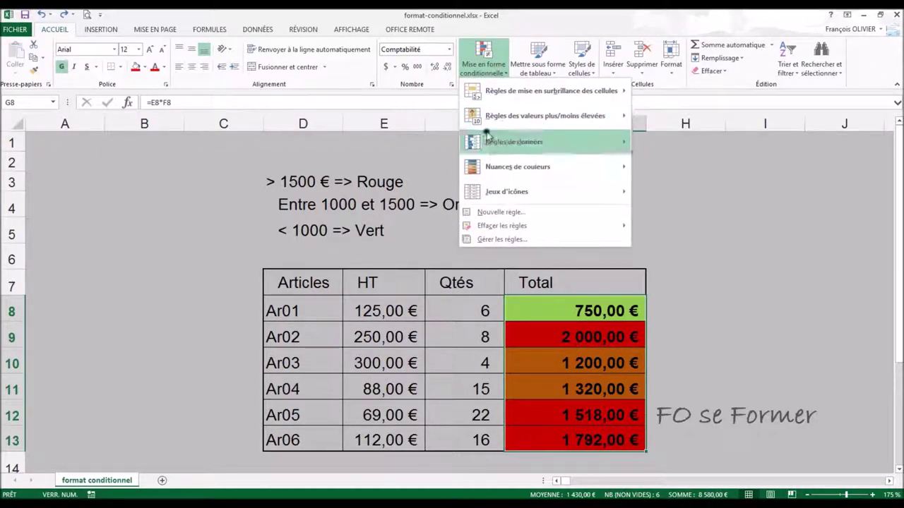
click(499, 238)
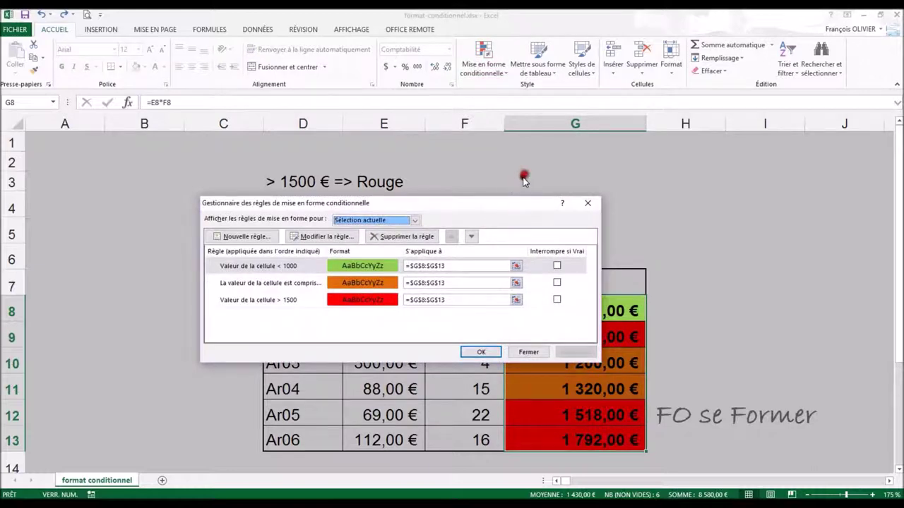
drag(510, 205, 570, 94)
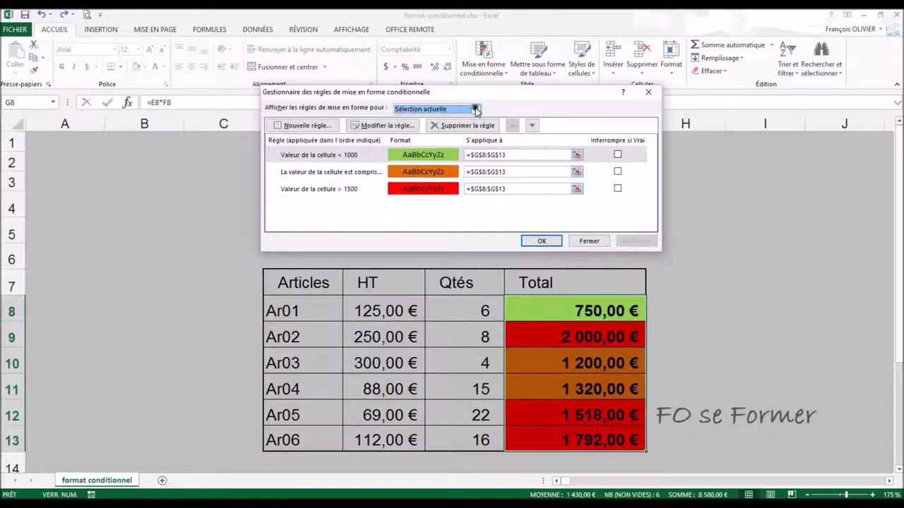
click(475, 109)
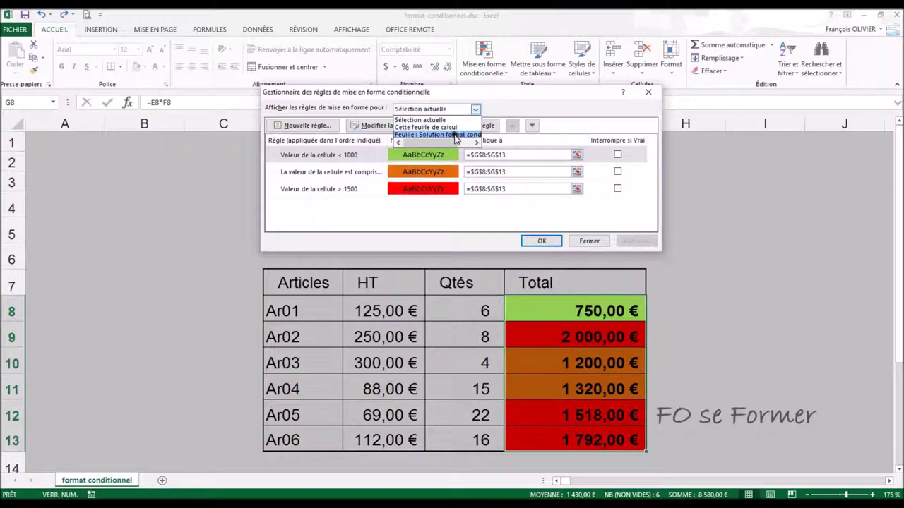
click(495, 105)
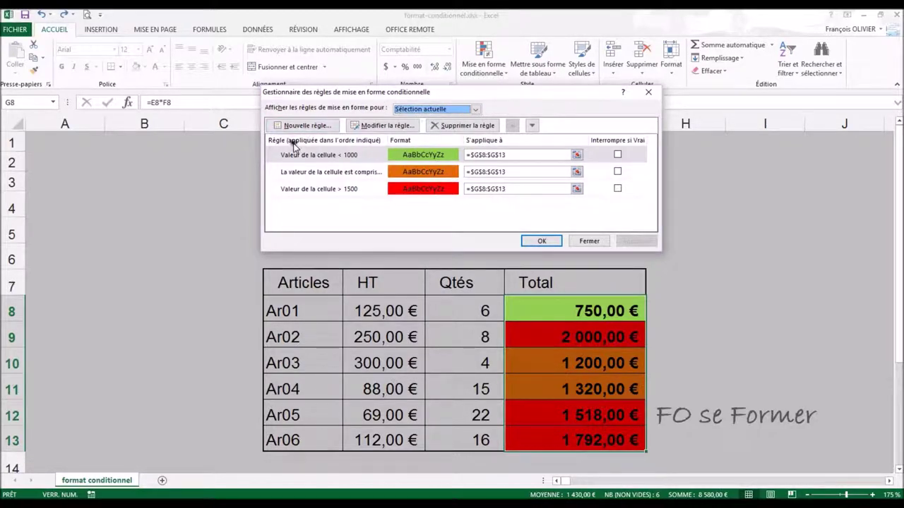
click(332, 160)
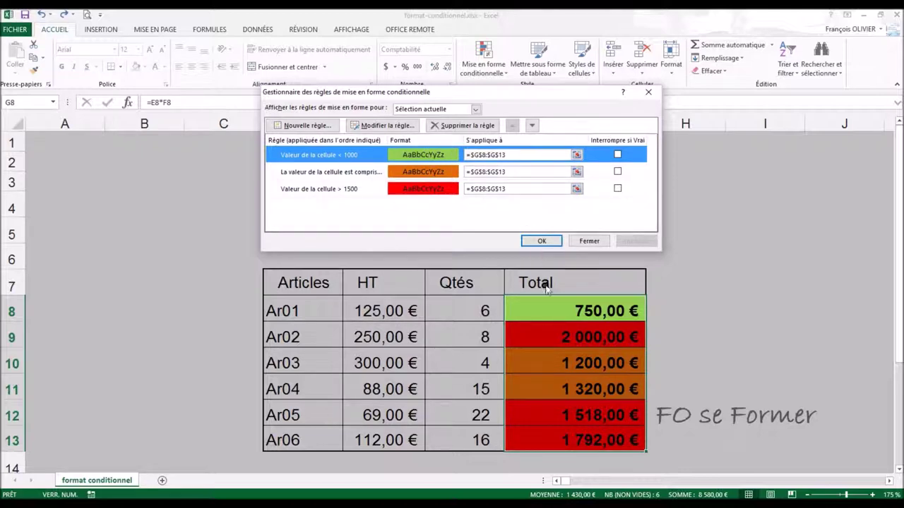
click(503, 92)
drag(503, 92, 318, 202)
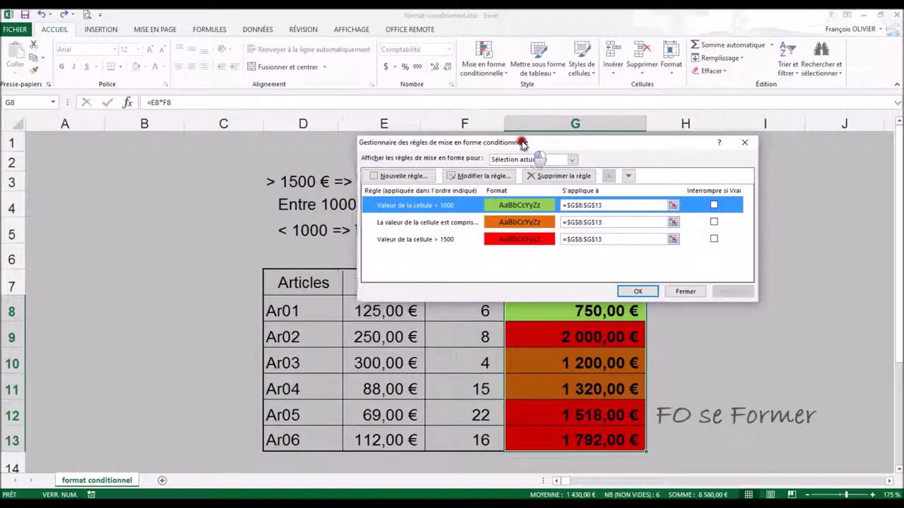
drag(240, 203, 402, 103)
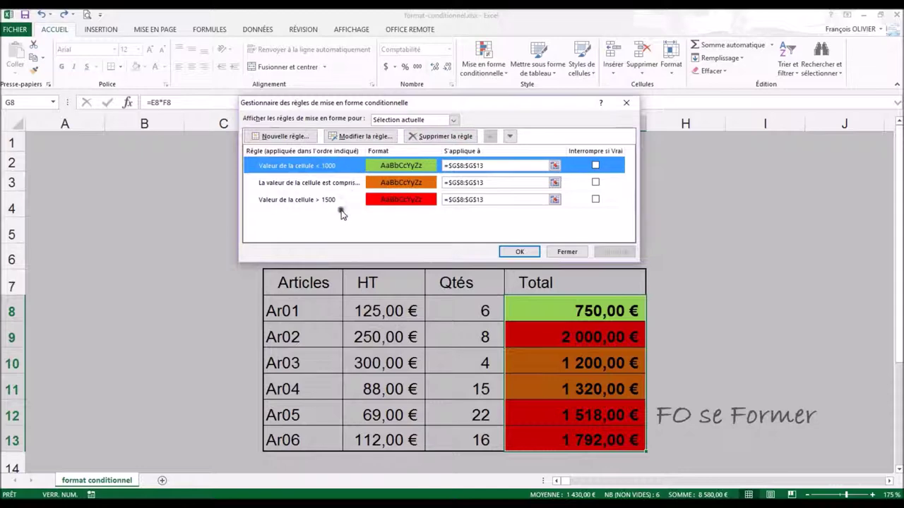
click(303, 138)
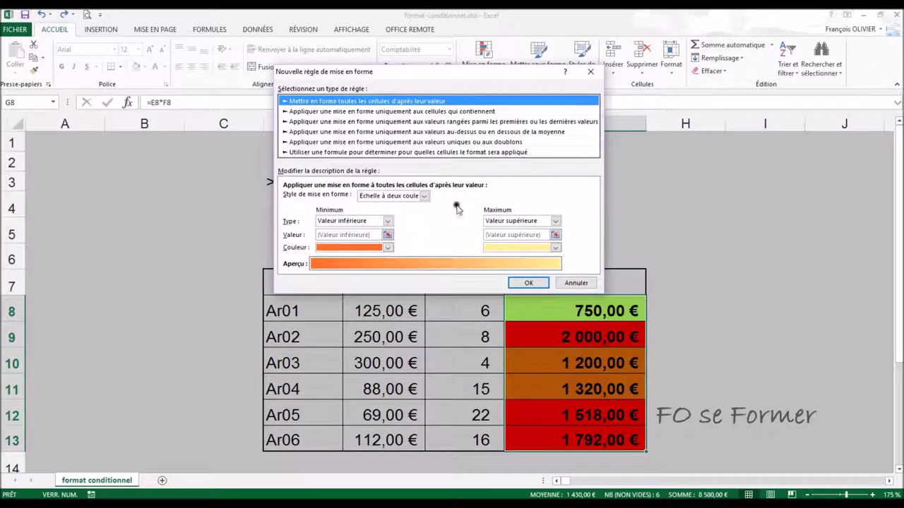
click(587, 286)
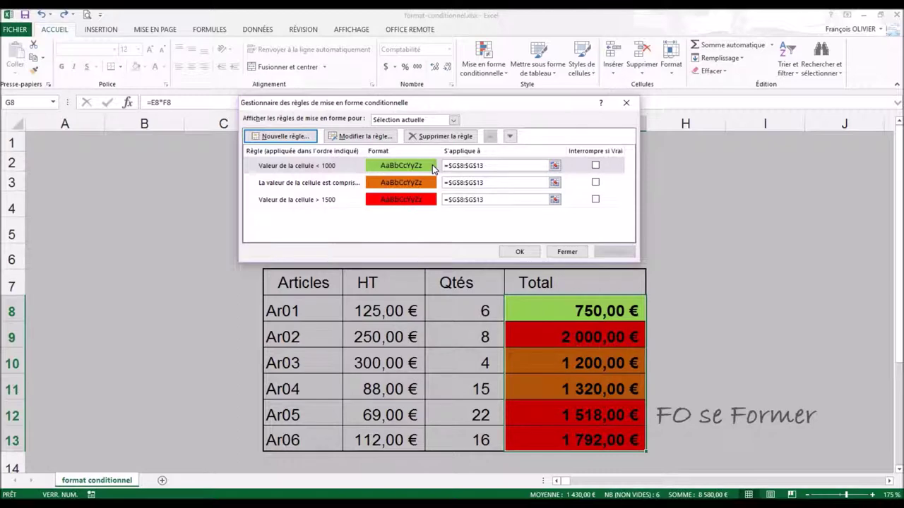
click(567, 252)
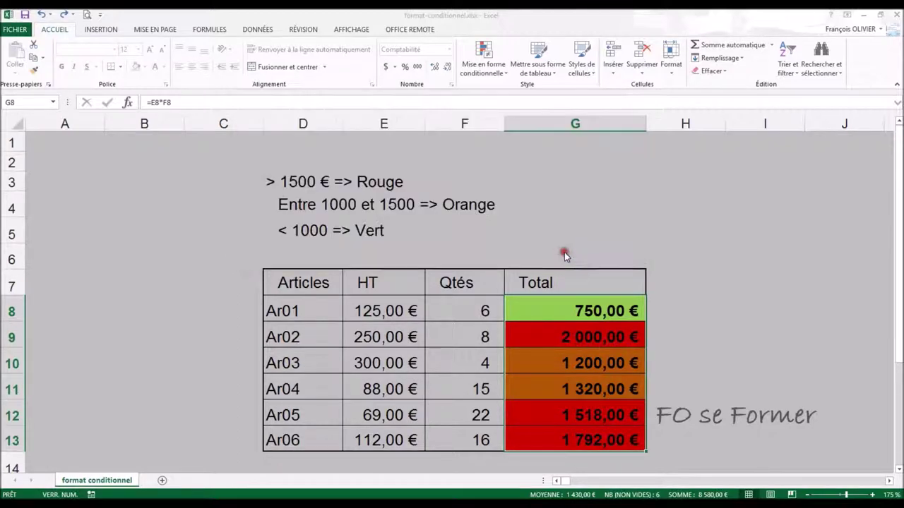
Step: Browse the conditional formatting Effacer les règles submenu, then start a Nouvelle règle
click(484, 58)
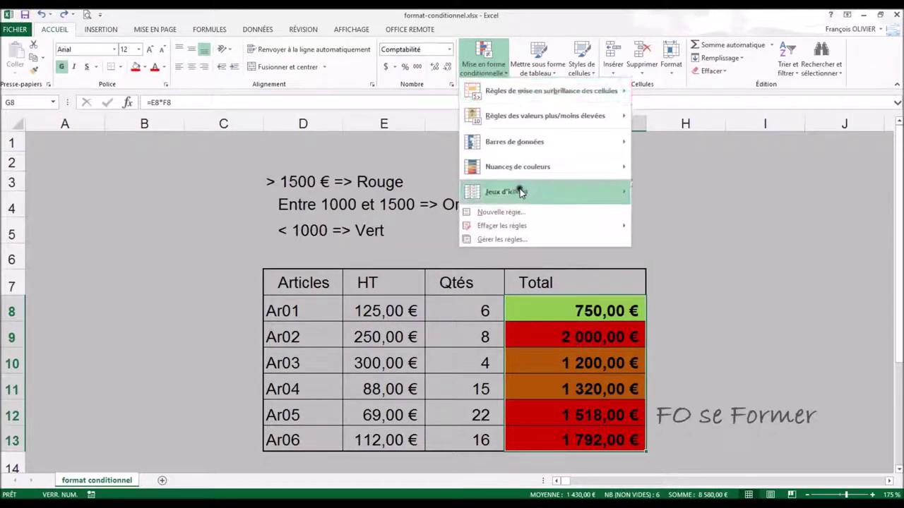
mouse_move(519, 224)
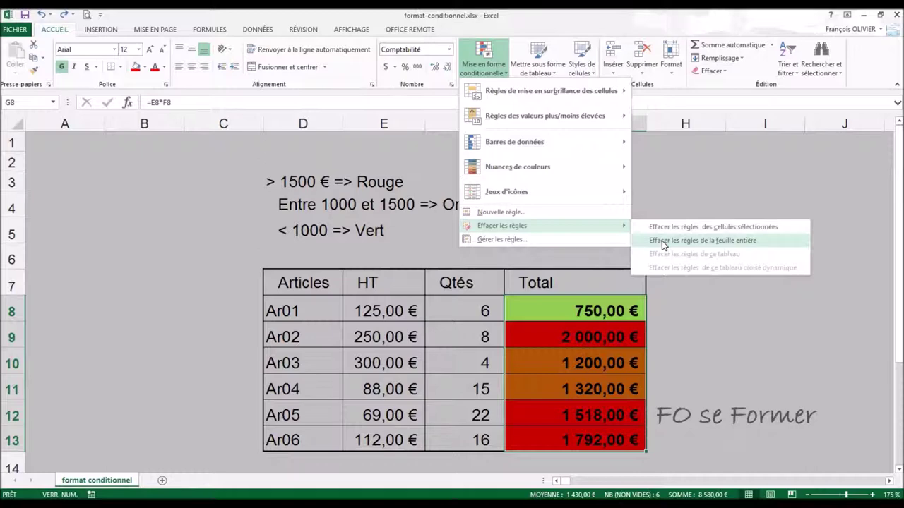
mouse_move(549, 229)
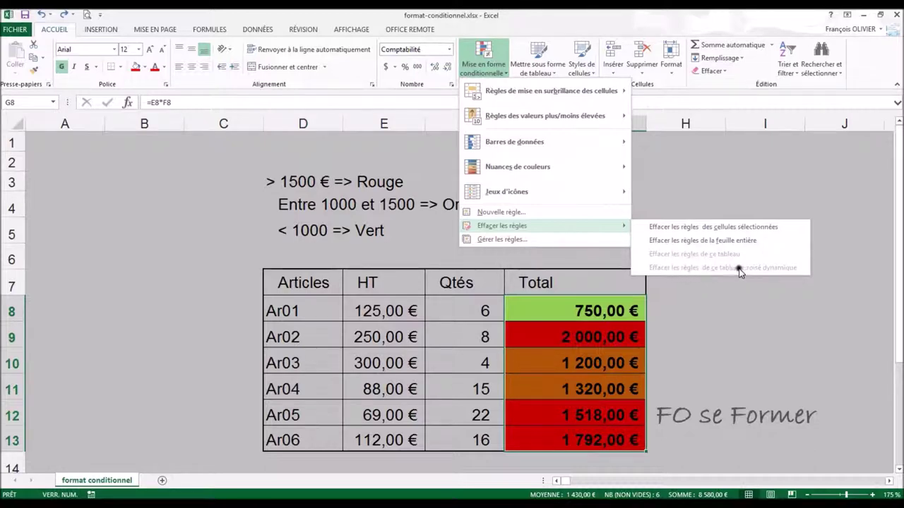
click(545, 214)
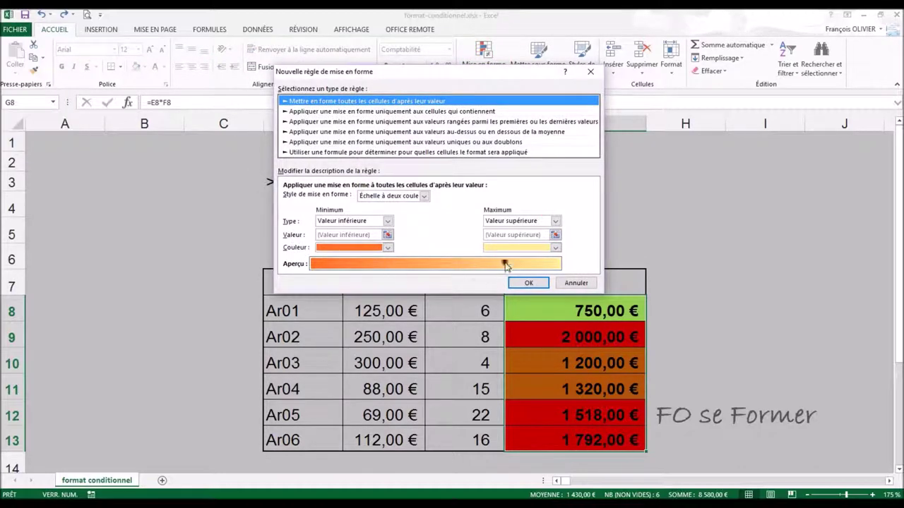
Step: Cancel the new rule and dismiss the highlight rules menu, leaving the three rules unchanged
click(590, 71)
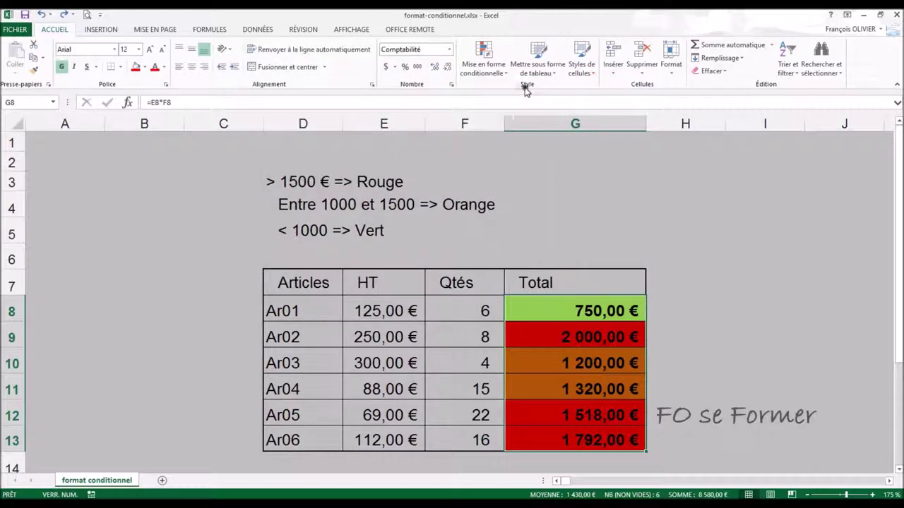
click(496, 76)
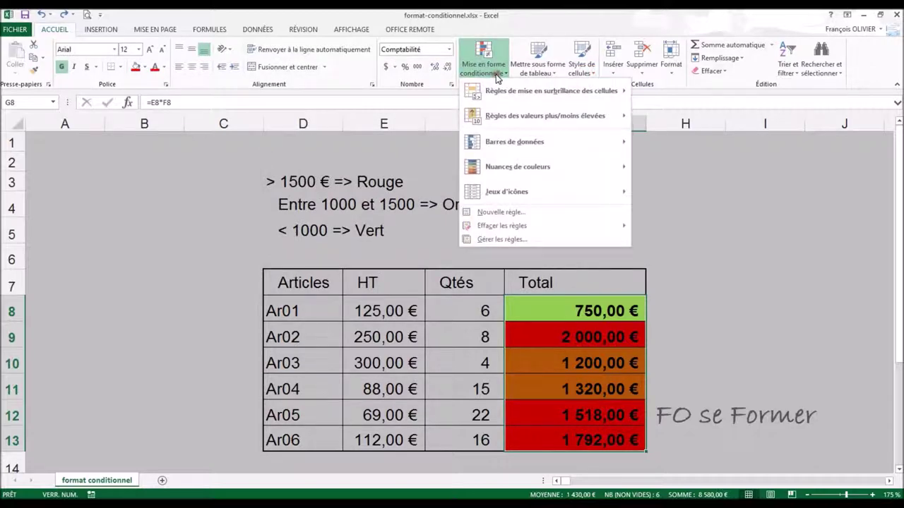
mouse_move(515, 91)
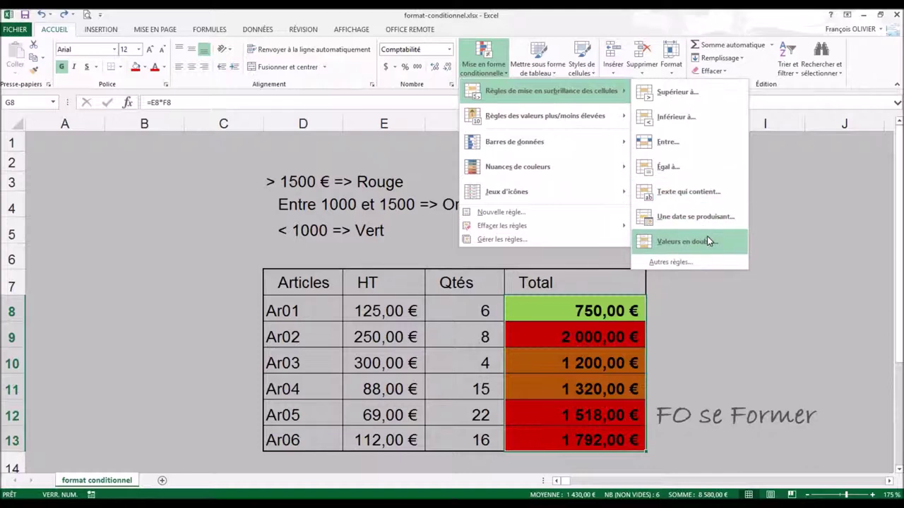
click(803, 205)
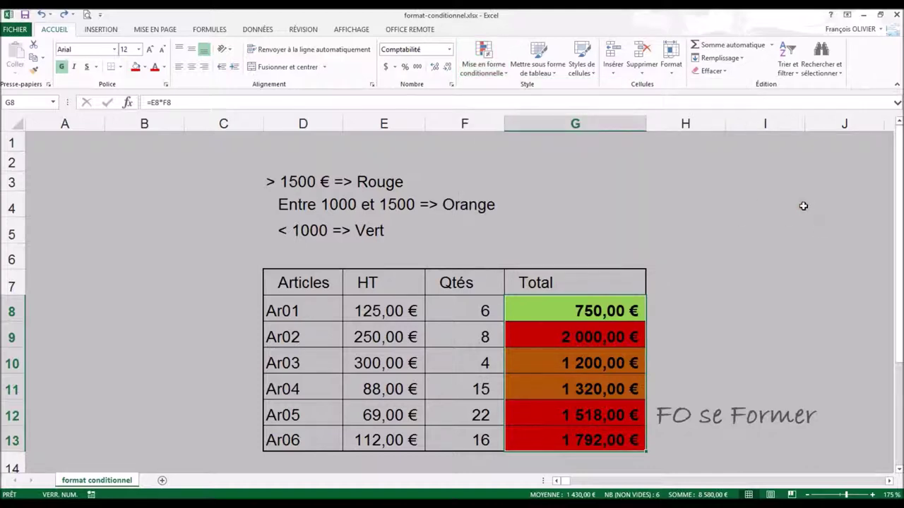